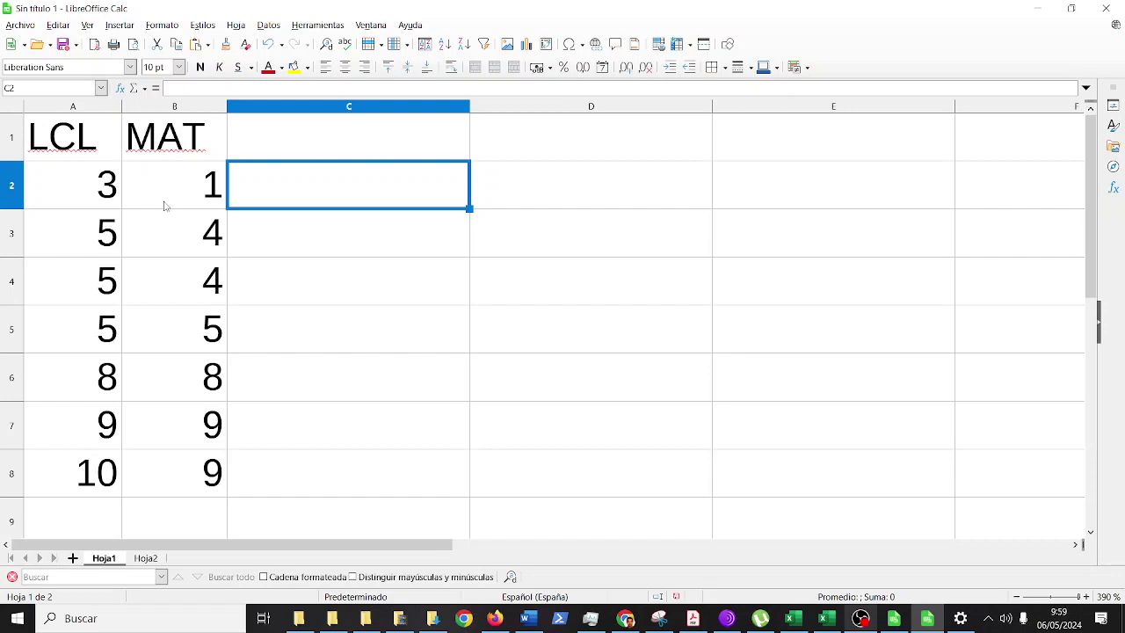
Step: Switch to Firefox and check the open browser tabs, including the 9GAG page, and the Gemini window in Chrome
left_click(494, 618)
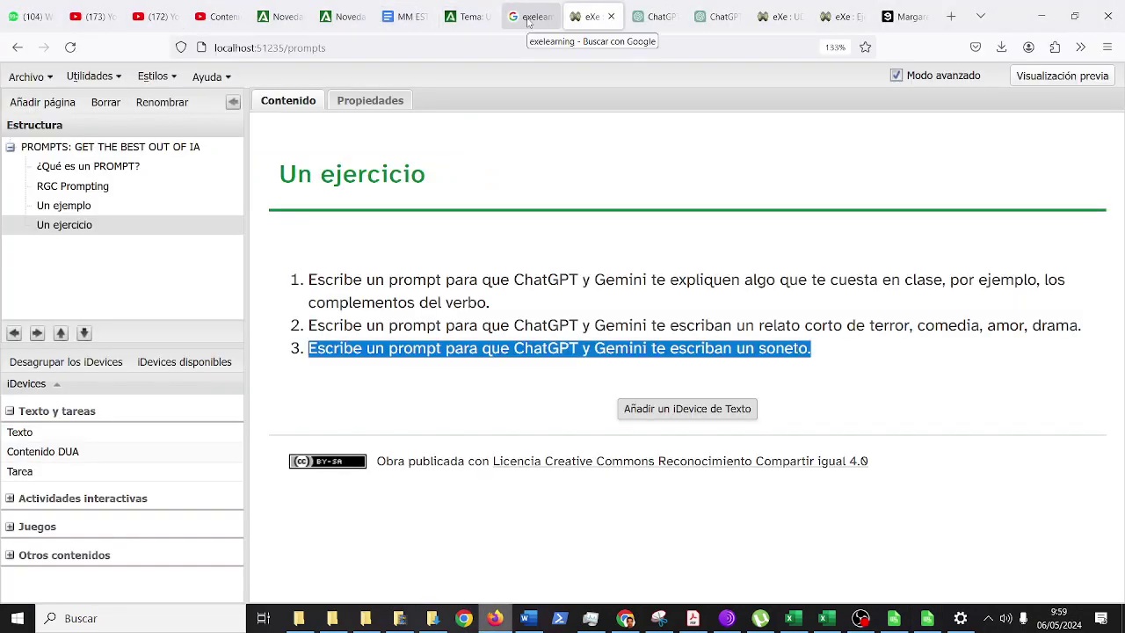
left_click(907, 18)
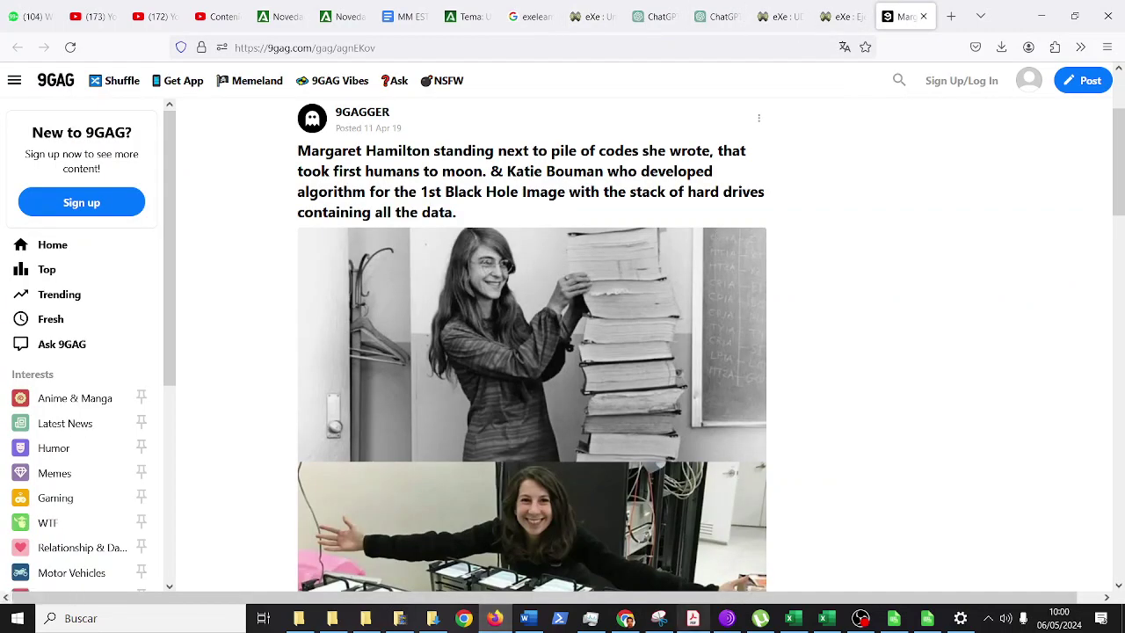
left_click(626, 619)
left_click(625, 619)
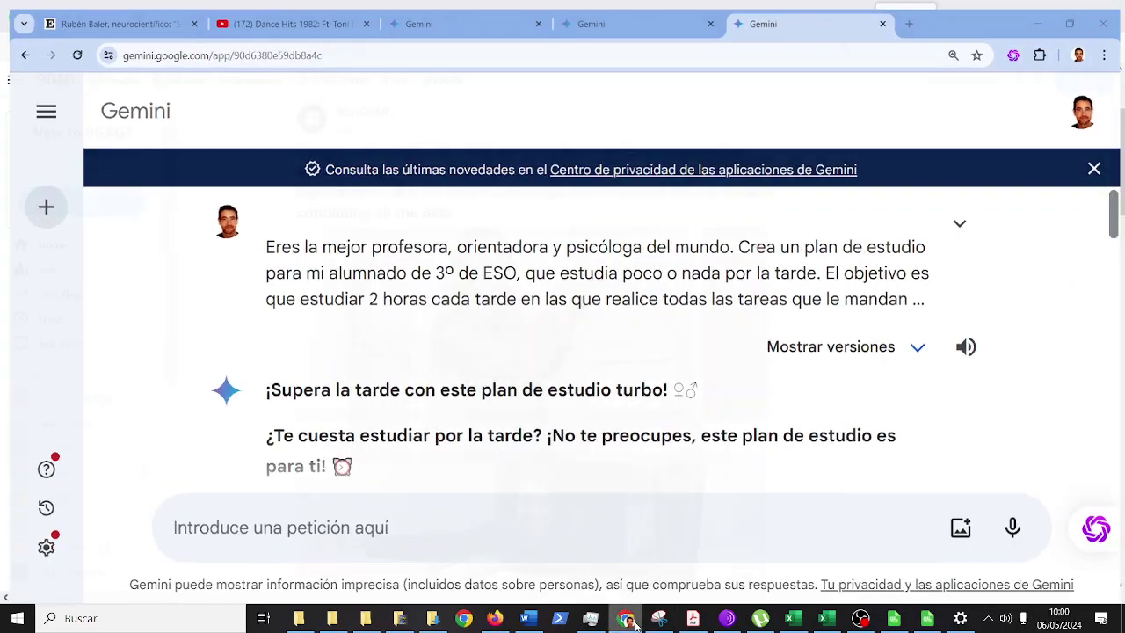
Step: Open a new browser tab and look through the recent browsing history for a page on correlations
left_click(951, 15)
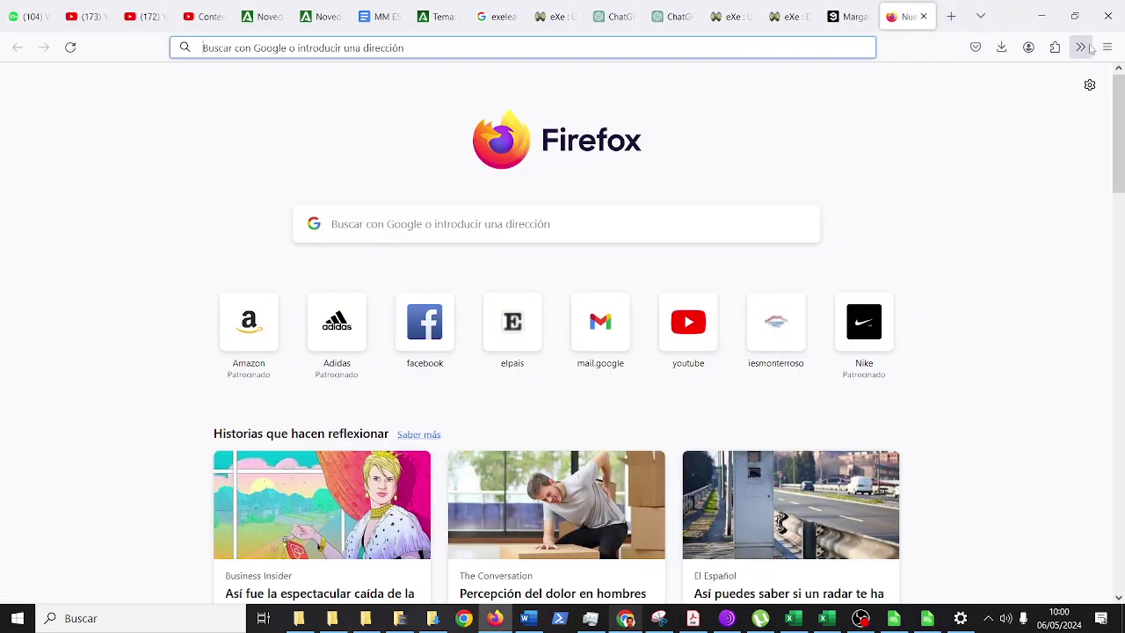
left_click(1107, 47)
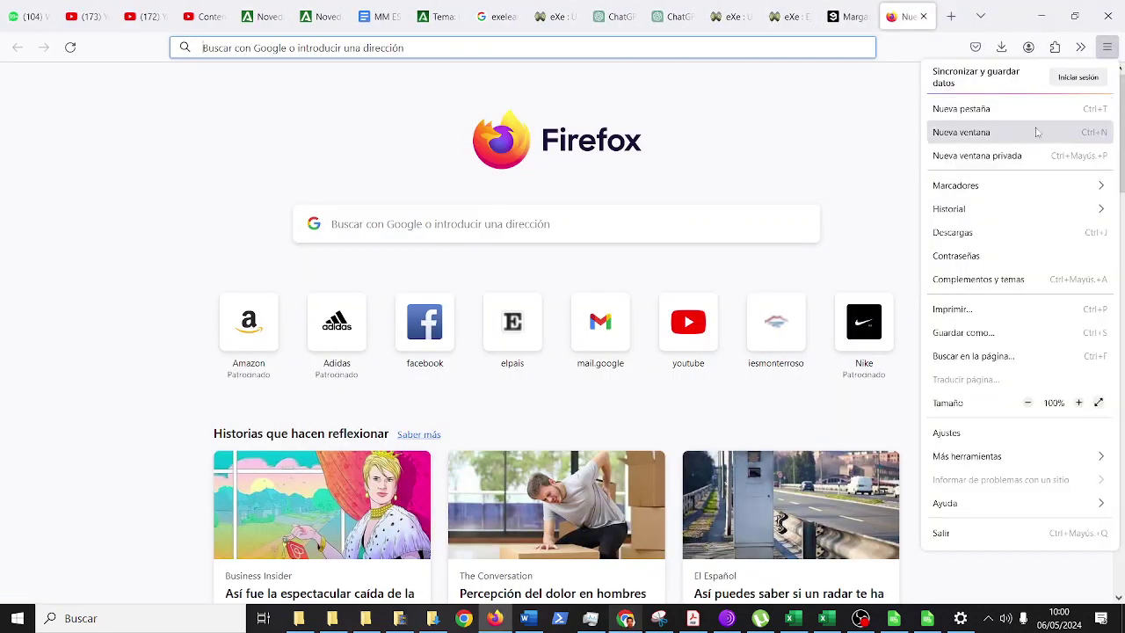
left_click(984, 211)
scroll(994, 298, "down", 5)
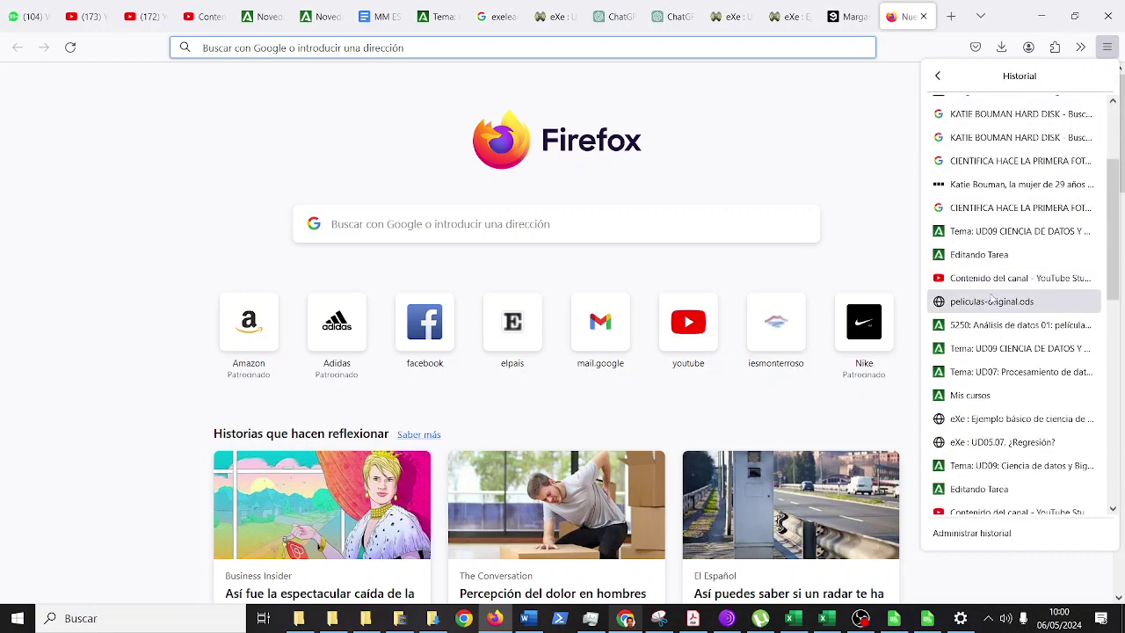
scroll(992, 299, "down", 12)
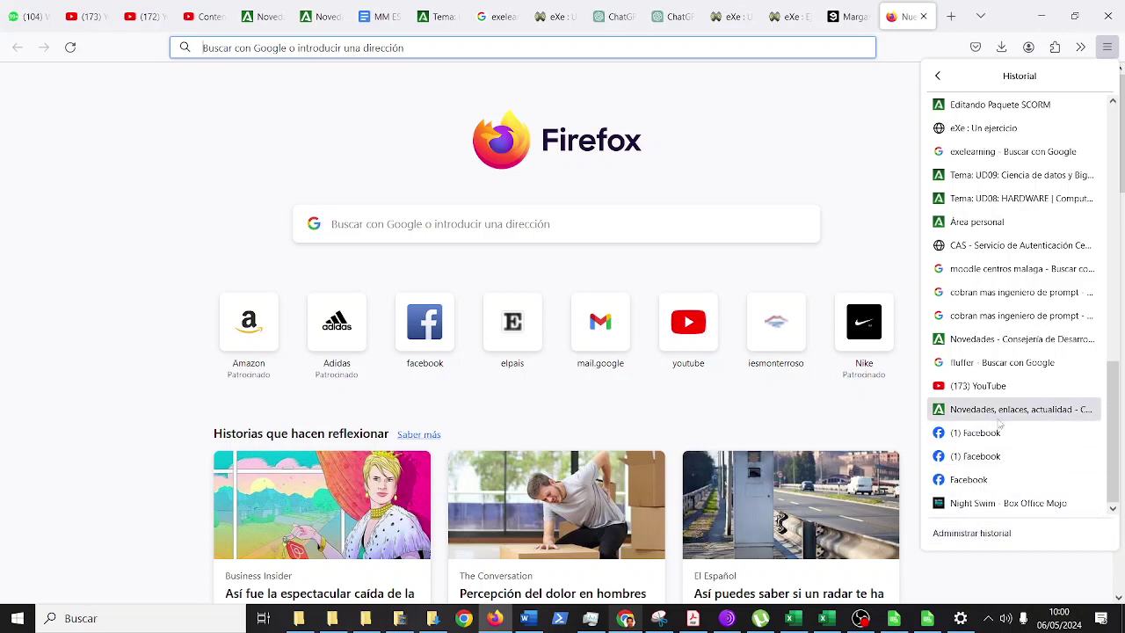
left_click(915, 19)
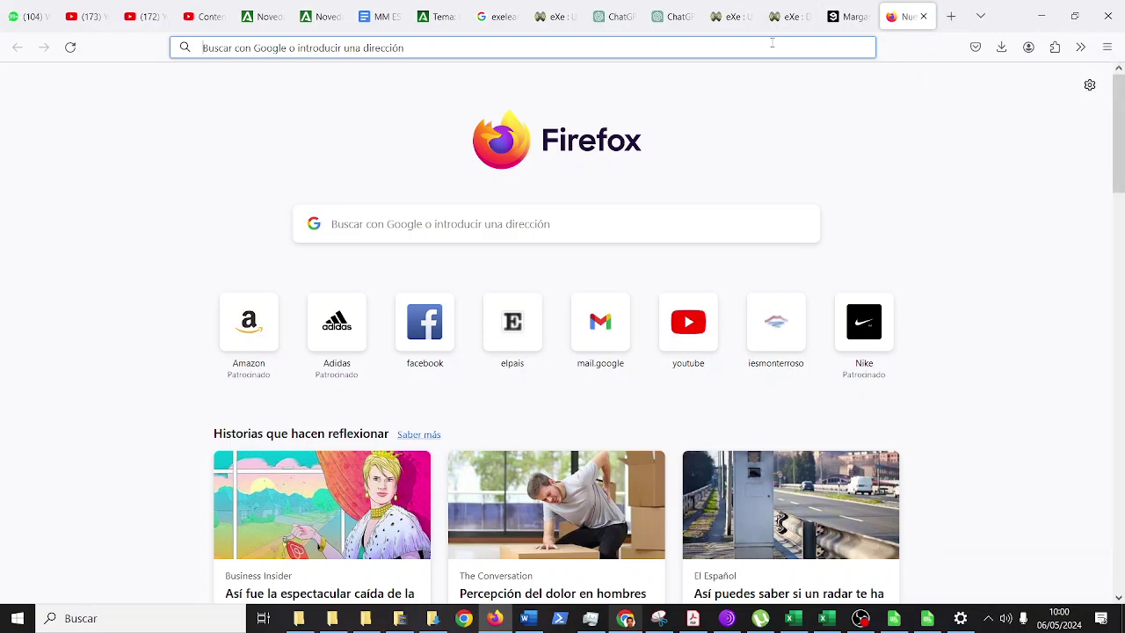
Step: Search the web for "PAGINA CON CORRELACIONES ESPUREOS"
left_click(772, 43)
type("PA")
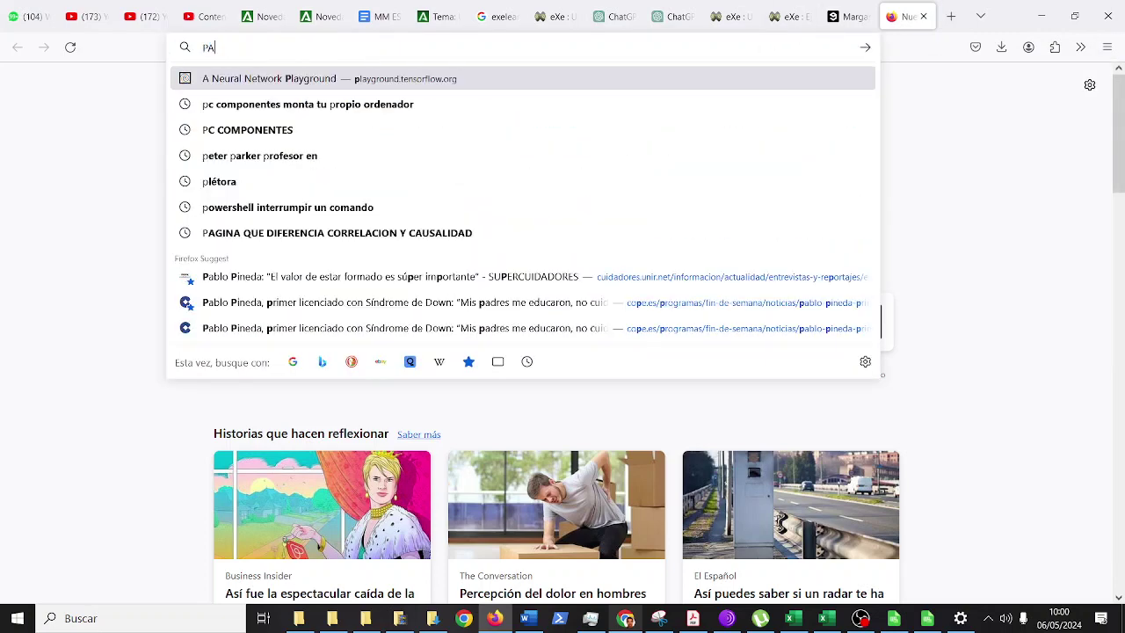
type("GINA CON CORRELACIONES ")
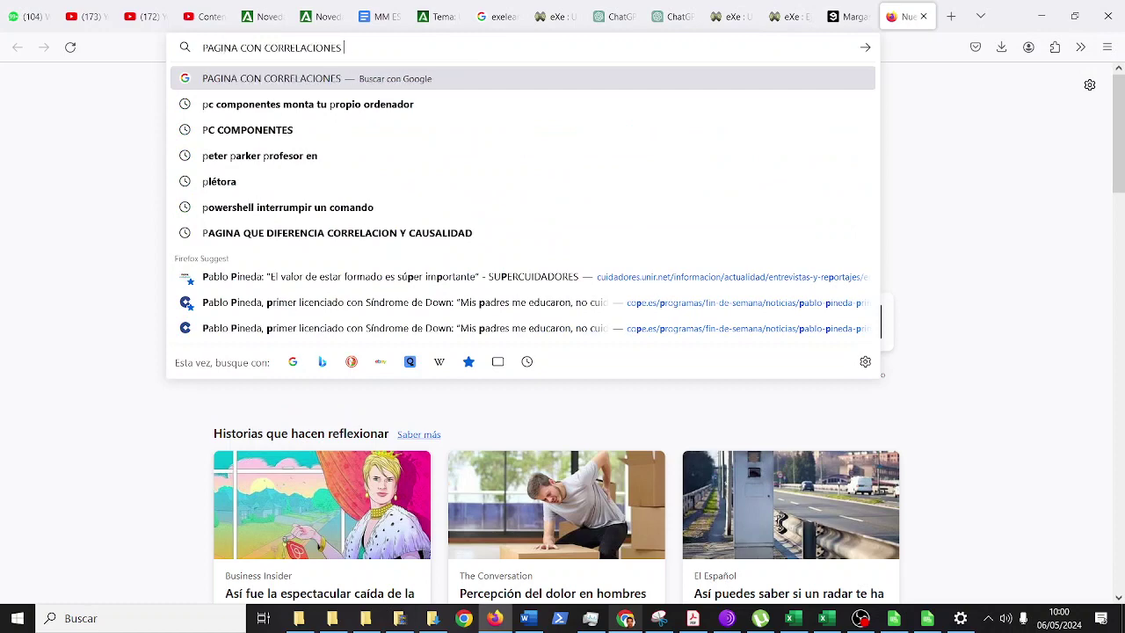
type("ESPUREOS")
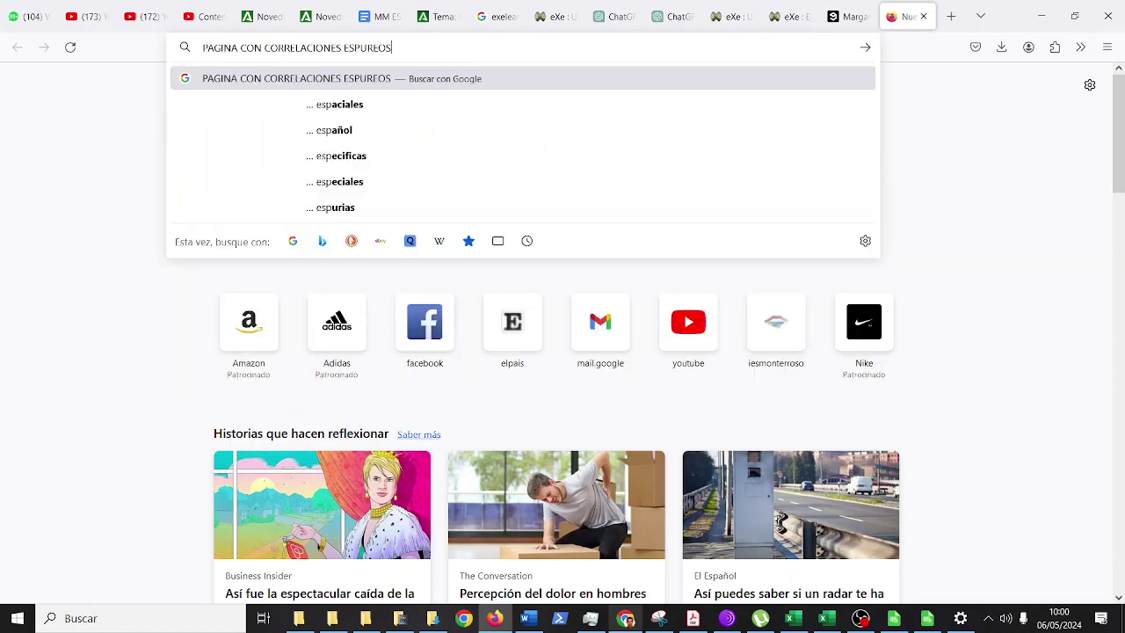
key("Return")
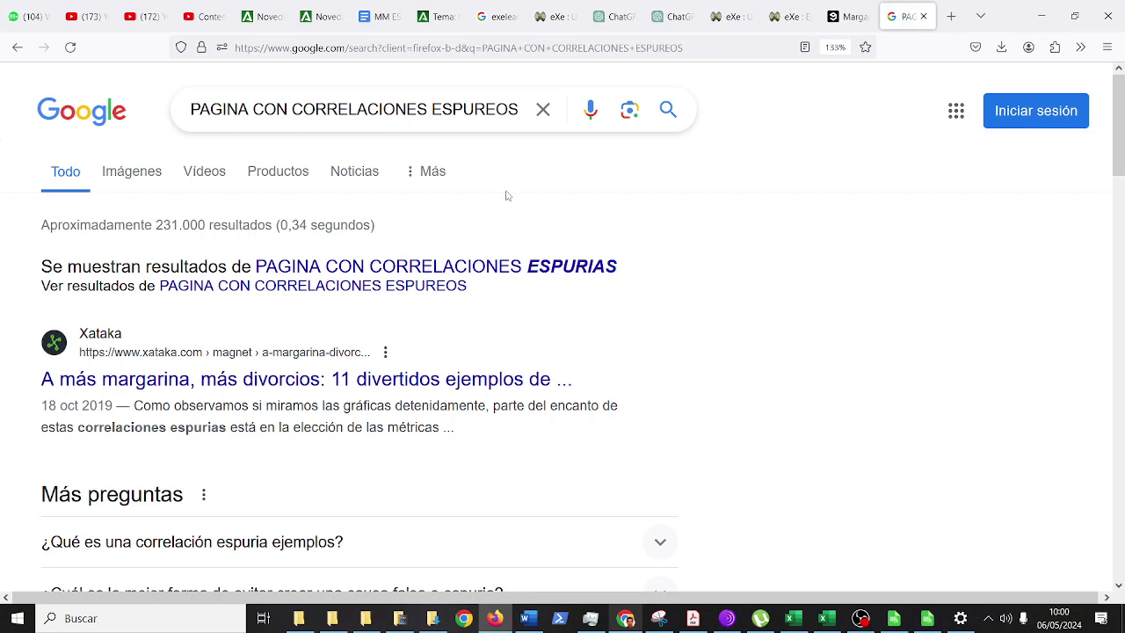
Step: Open the Xataka result "A más margarina, más divorcios" in a new tab and switch to it
scroll(507, 191, "down", 5)
scroll(506, 191, "up", 4)
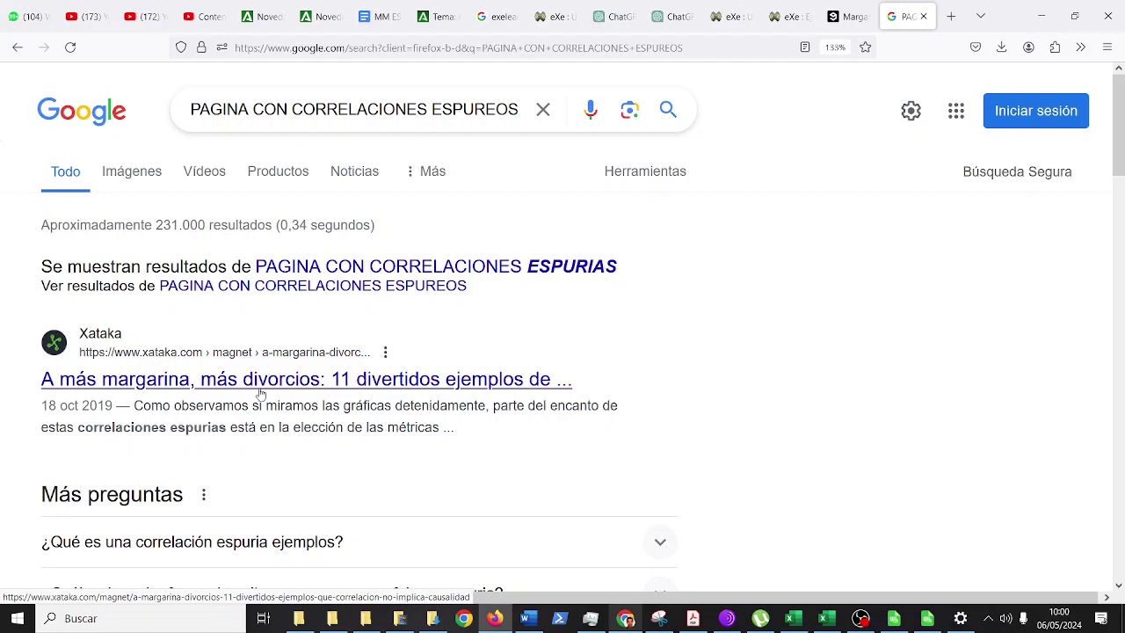
right_click(260, 393)
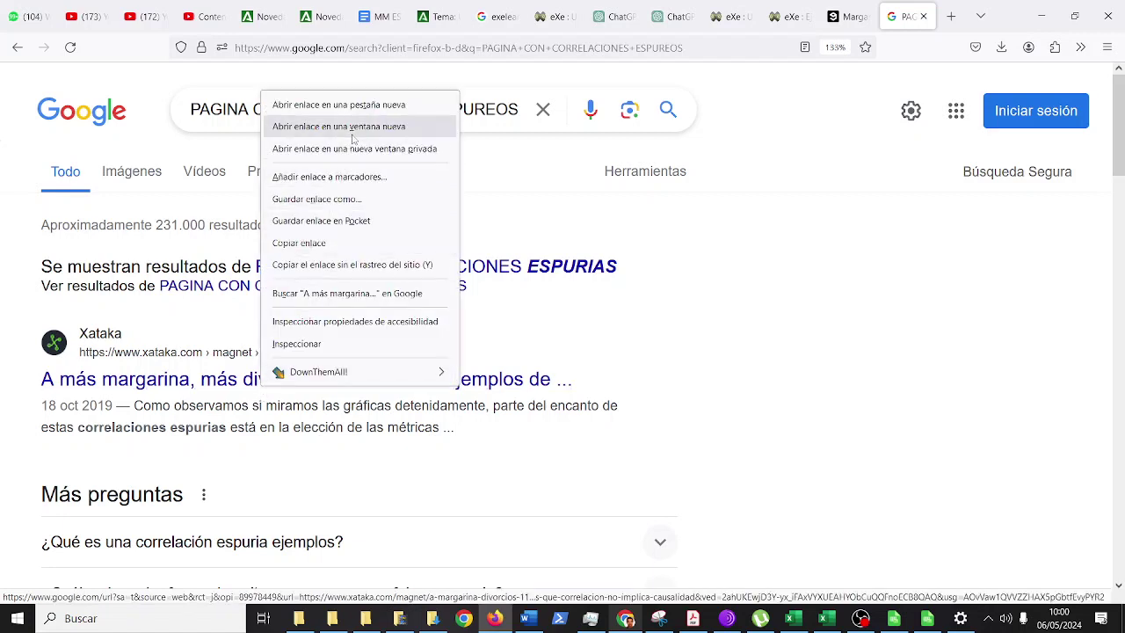
left_click(347, 105)
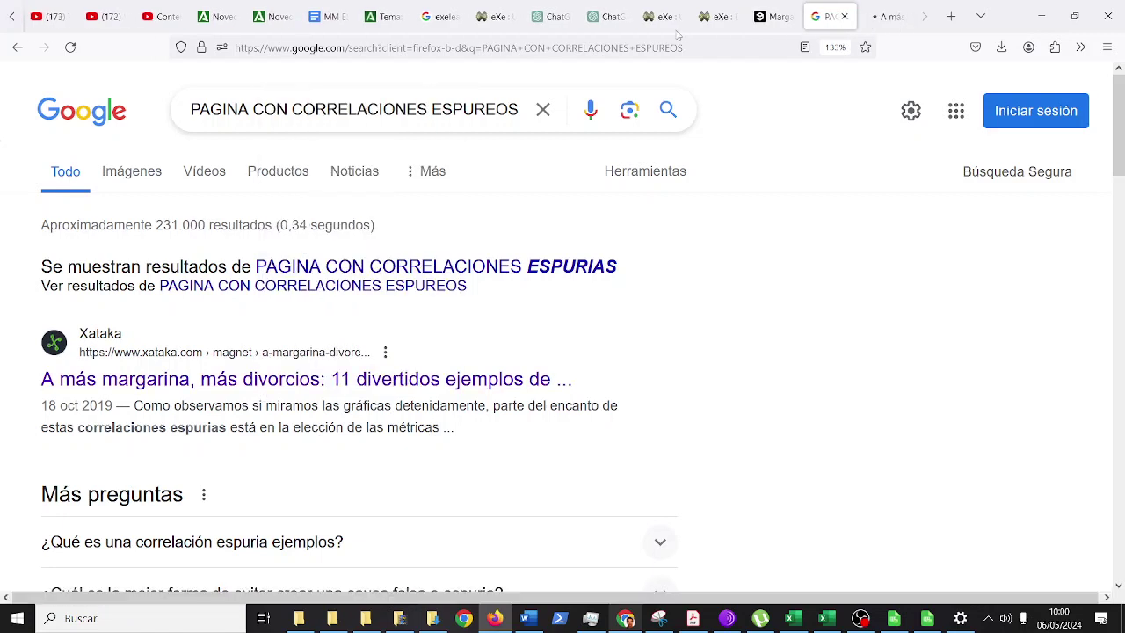
left_click(886, 16)
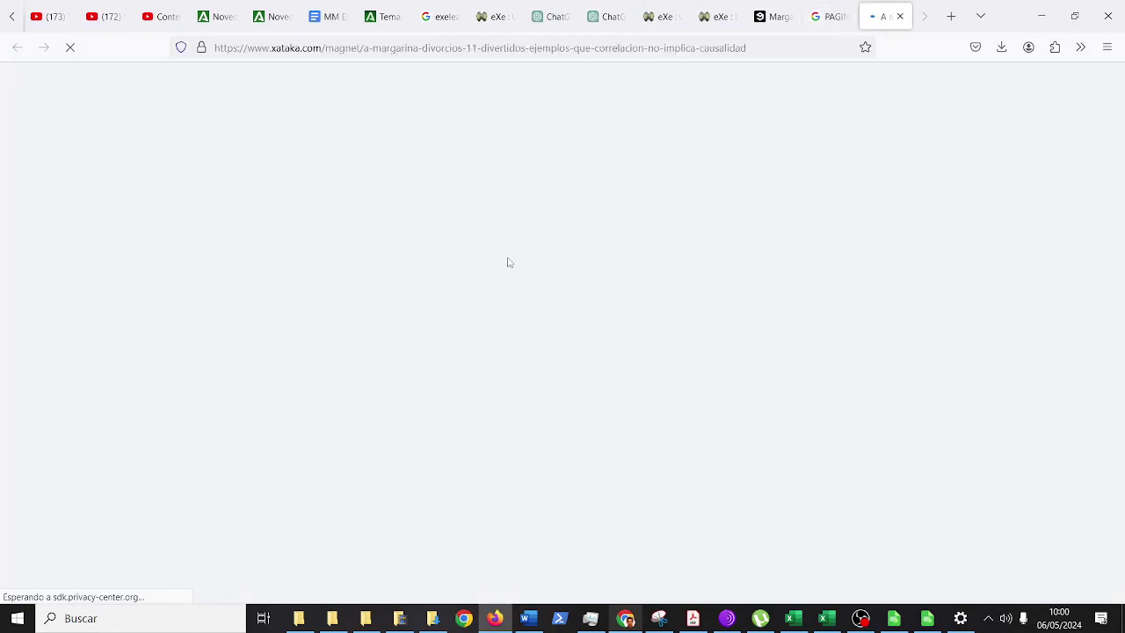
Step: Skim the Xataka article down to its first chart and follow its Spurious Correlations link
scroll(316, 281, "down", 4)
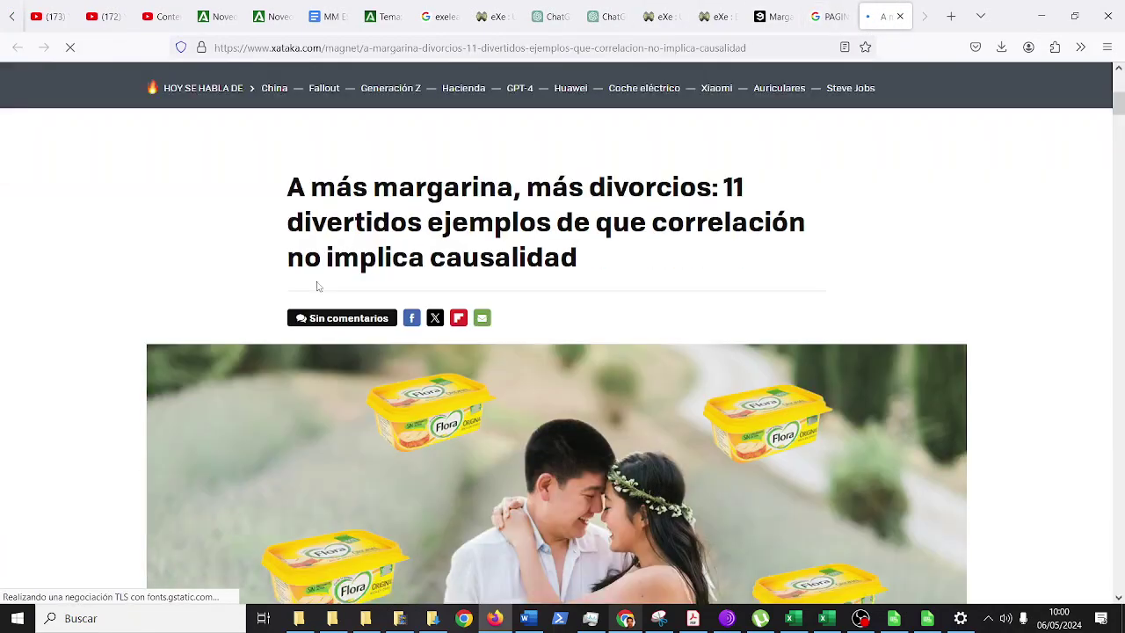
scroll(316, 282, "down", 8)
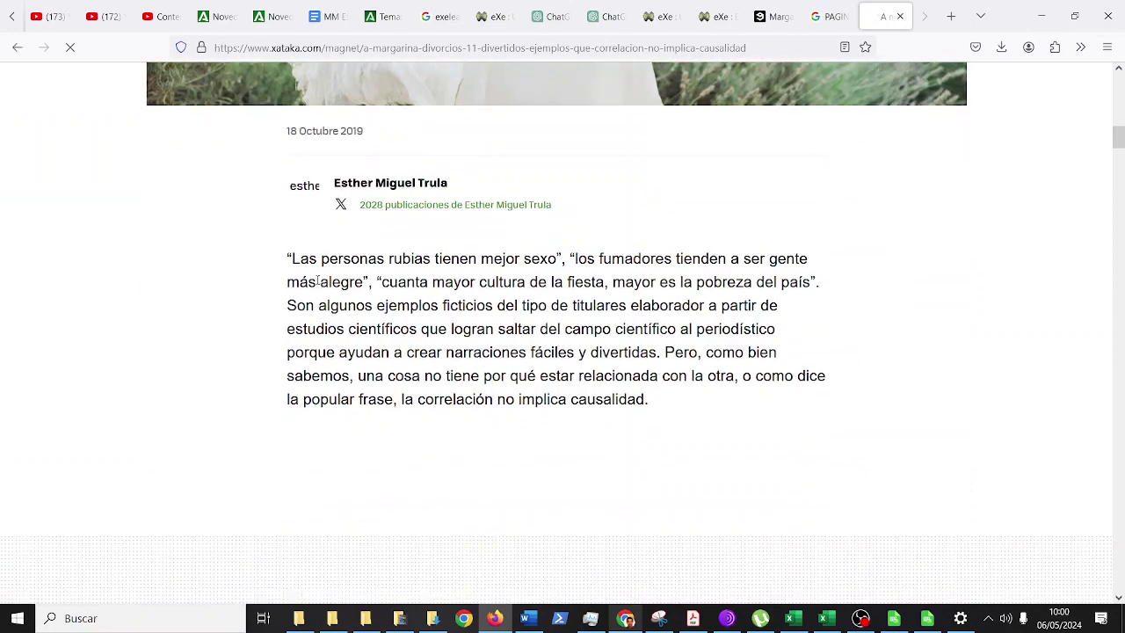
scroll(317, 281, "down", 10)
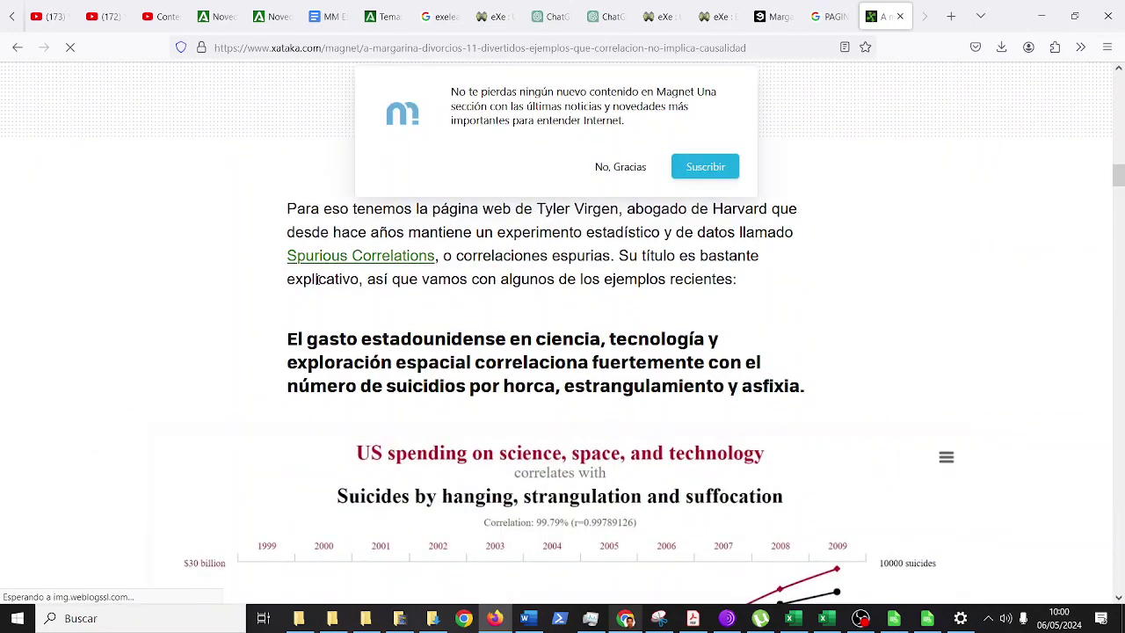
scroll(317, 281, "down", 4)
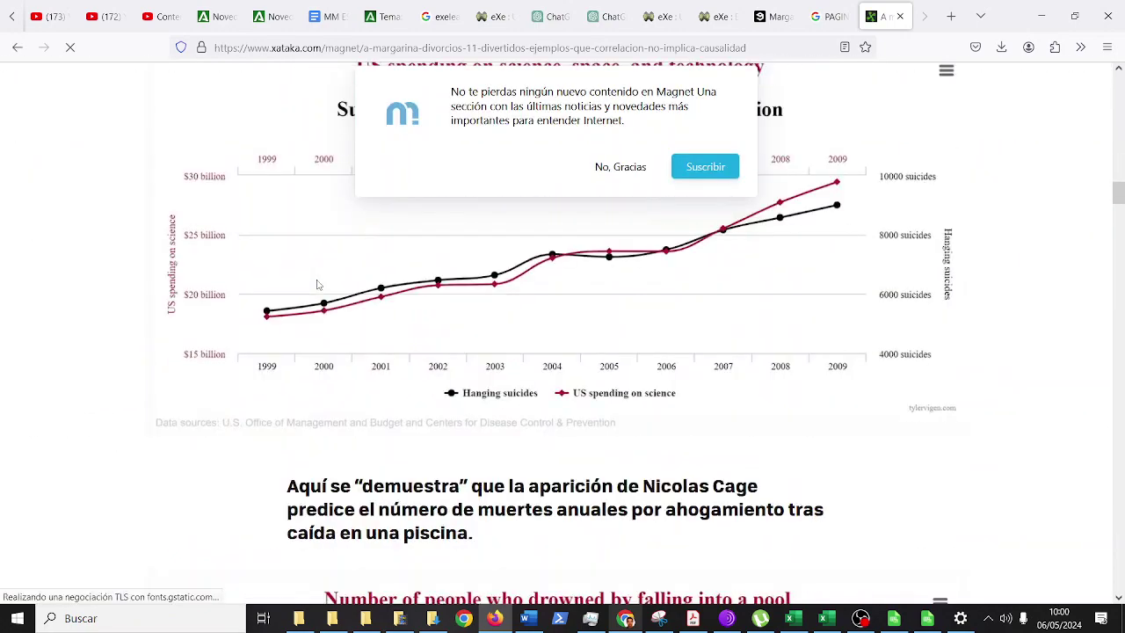
scroll(317, 284, "down", 1)
scroll(318, 284, "up", 5)
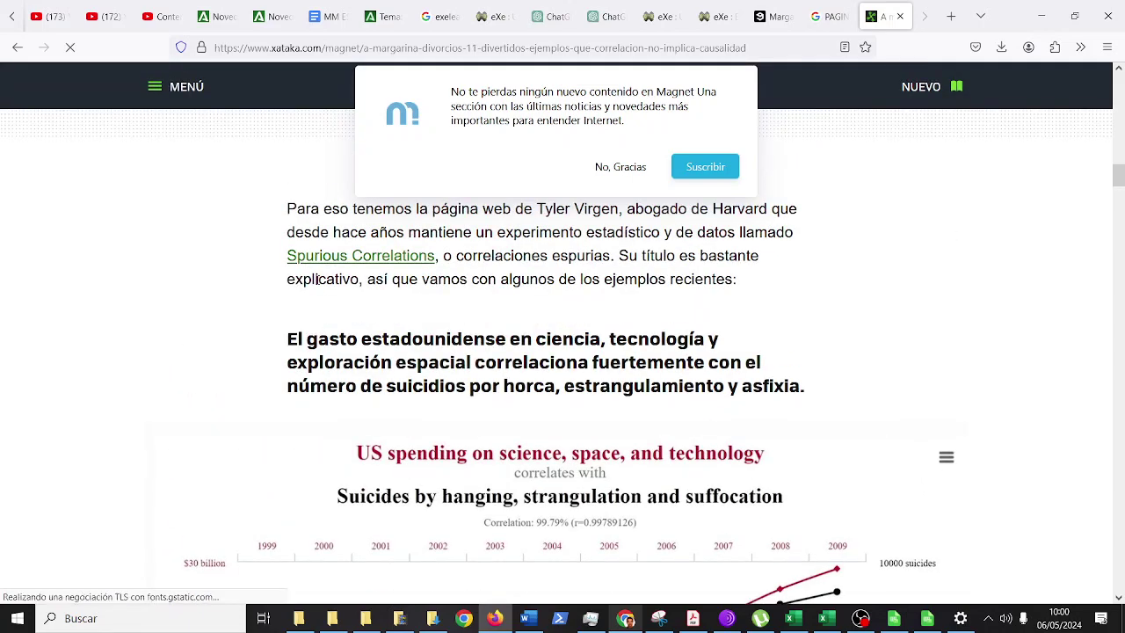
left_click(352, 259)
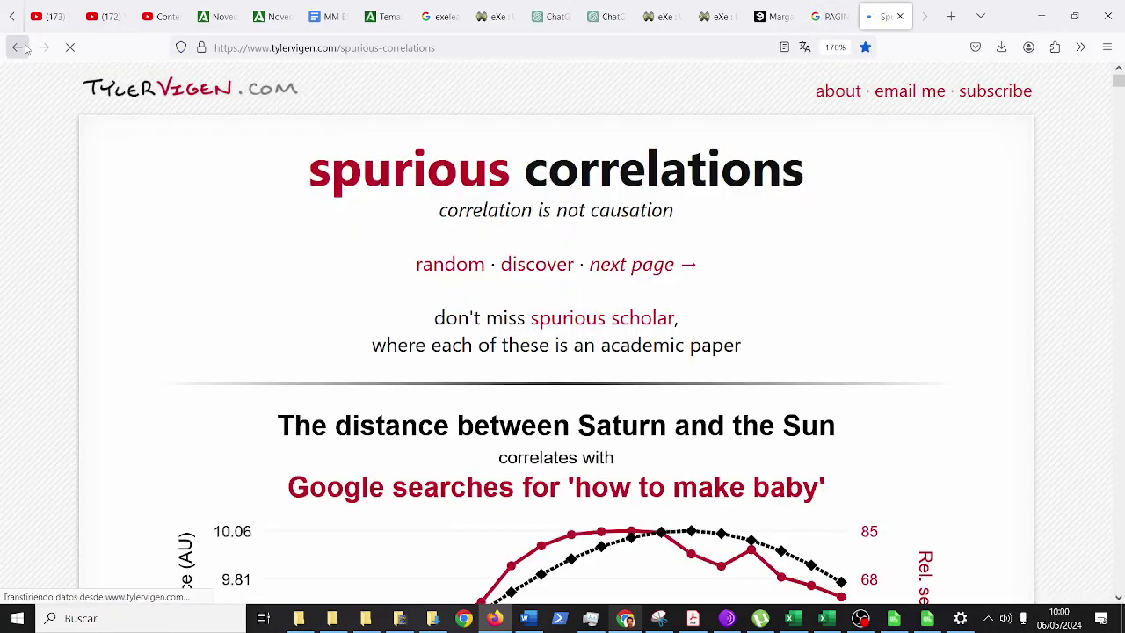
Step: Return to the search results and reopen the Xataka margarine and divorces article in a separate tab
left_click(826, 16)
right_click(343, 376)
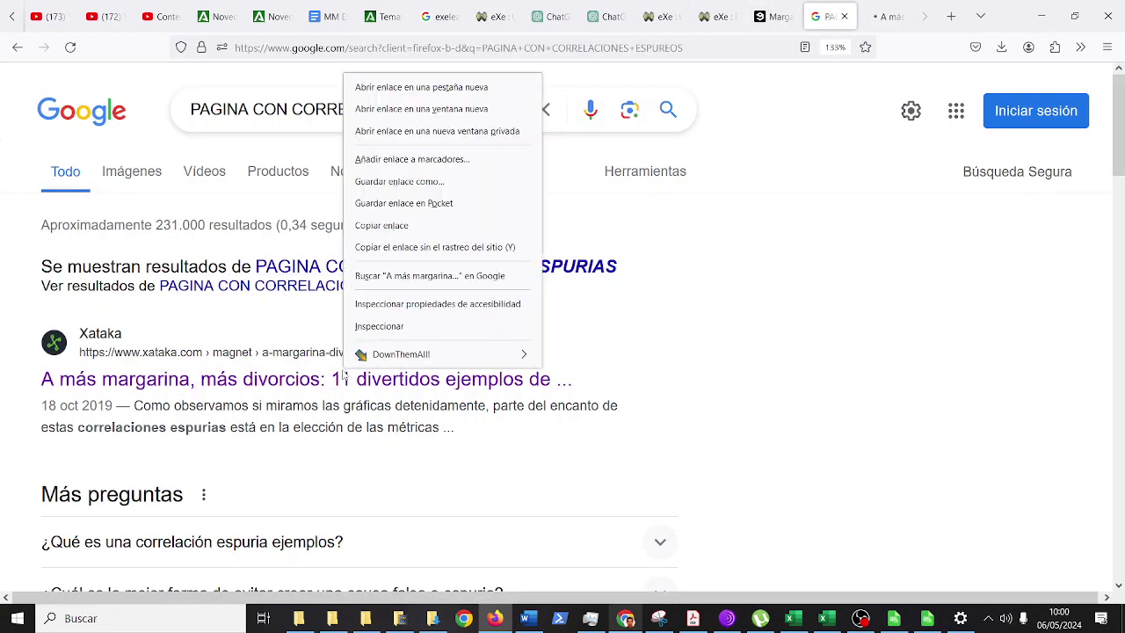
left_click(413, 87)
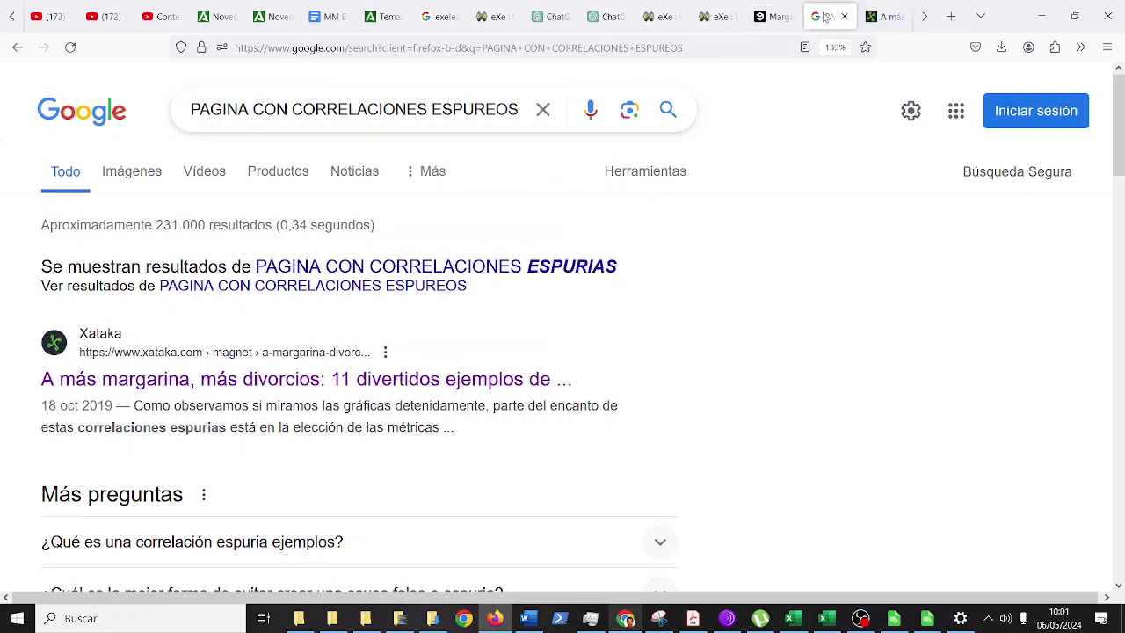
left_click(420, 380)
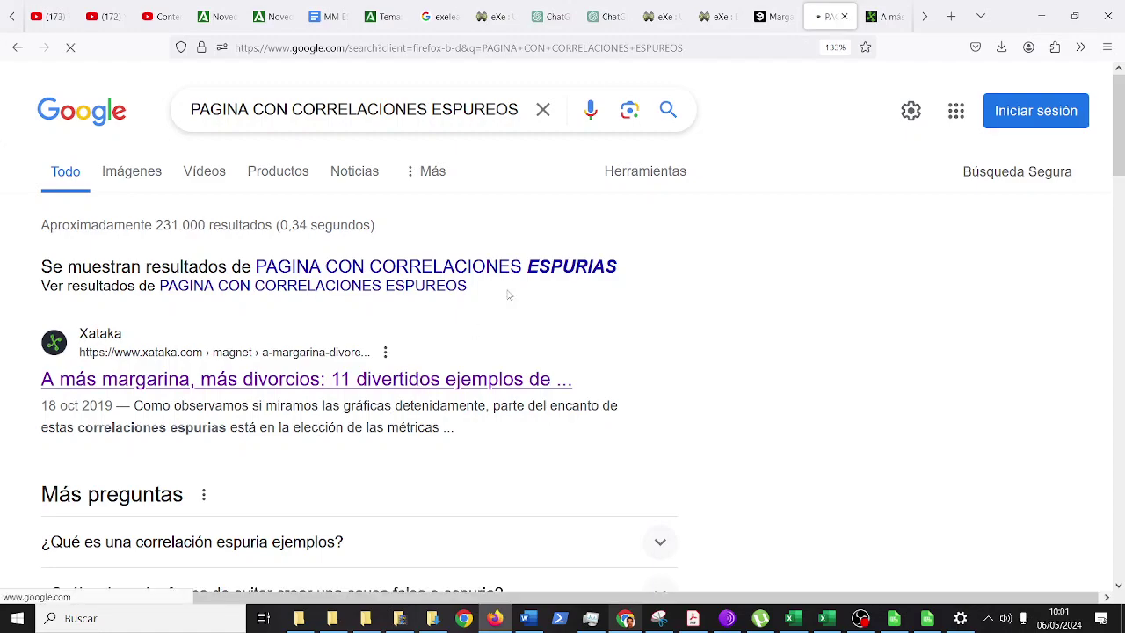
left_click(884, 24)
Step: Decline the article's subscription offer and open its Spurious Correlations link in a new tab
scroll(603, 292, "down", 5)
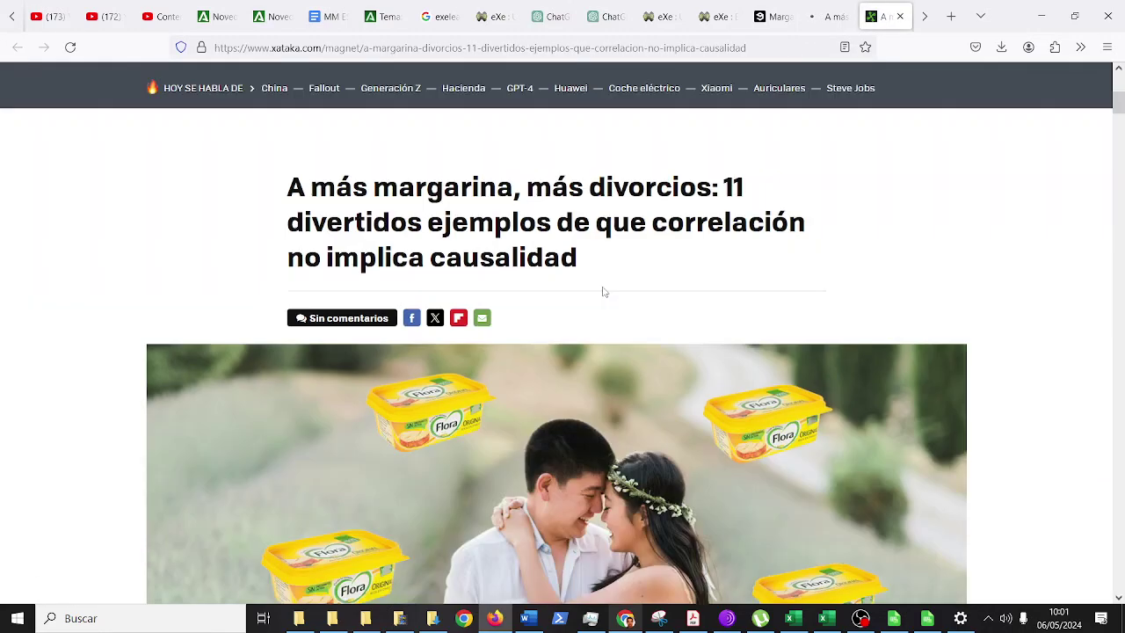
scroll(604, 292, "down", 10)
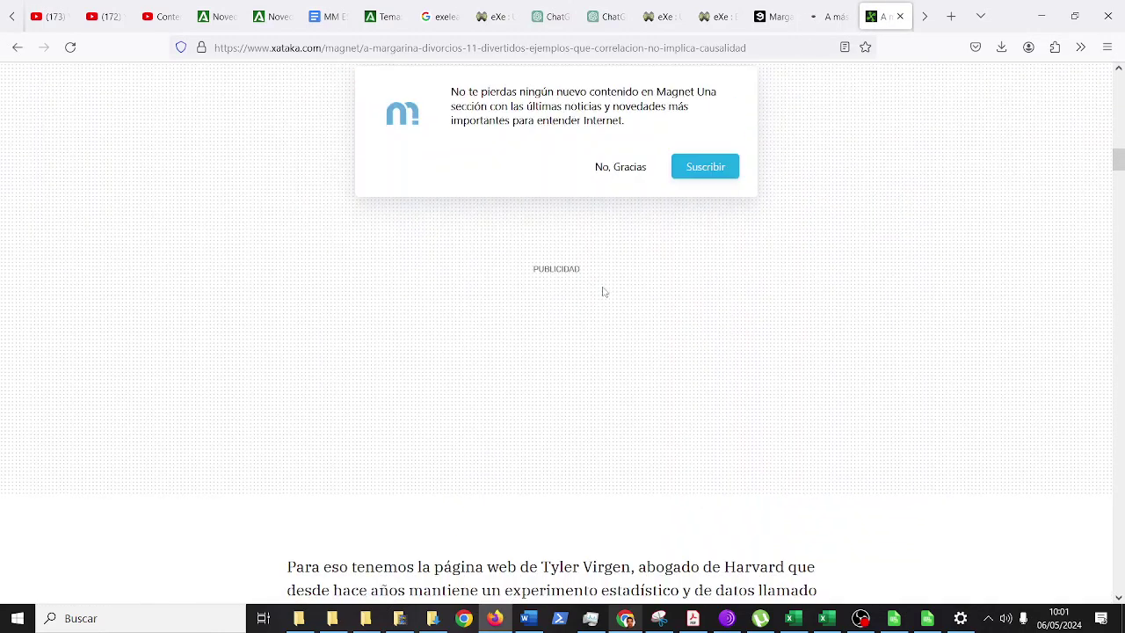
left_click(645, 169)
scroll(575, 291, "down", 3)
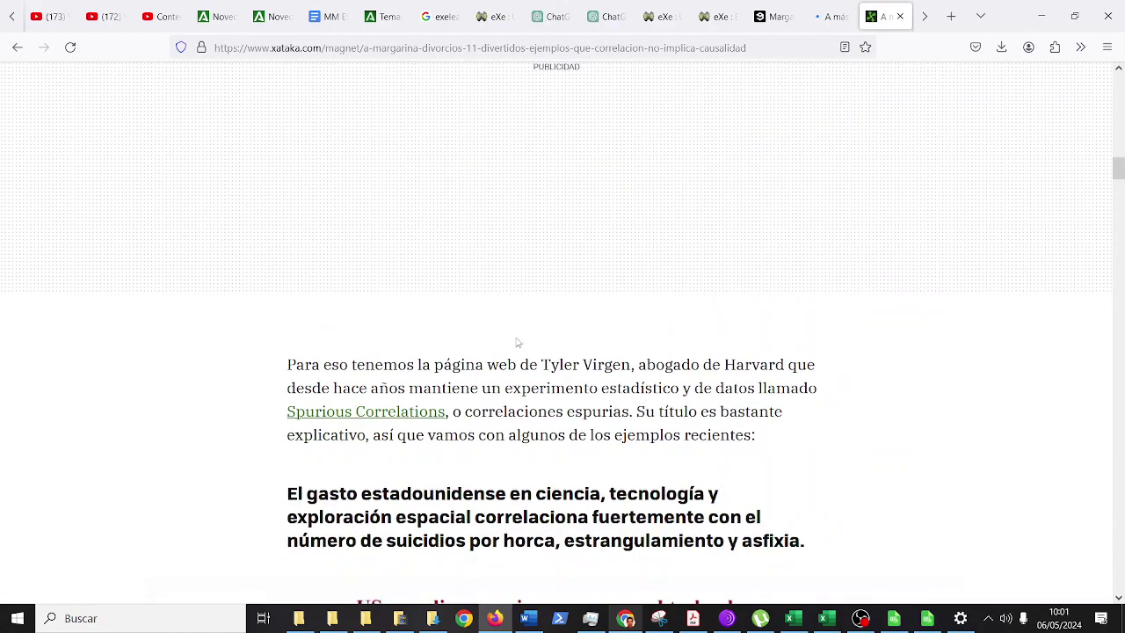
right_click(409, 416)
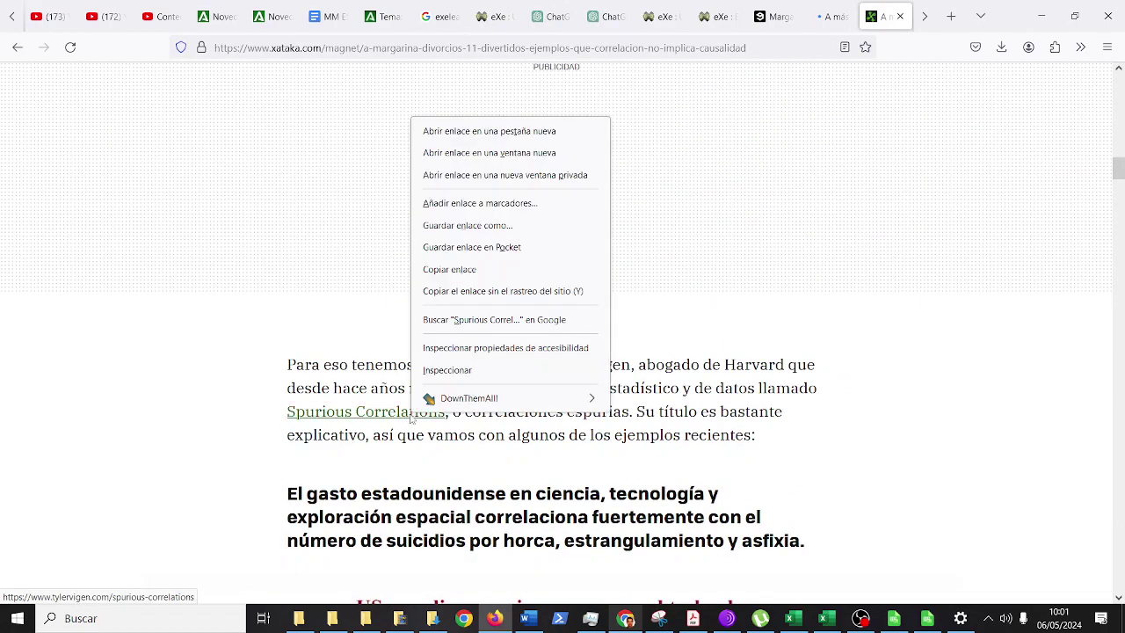
left_click(510, 139)
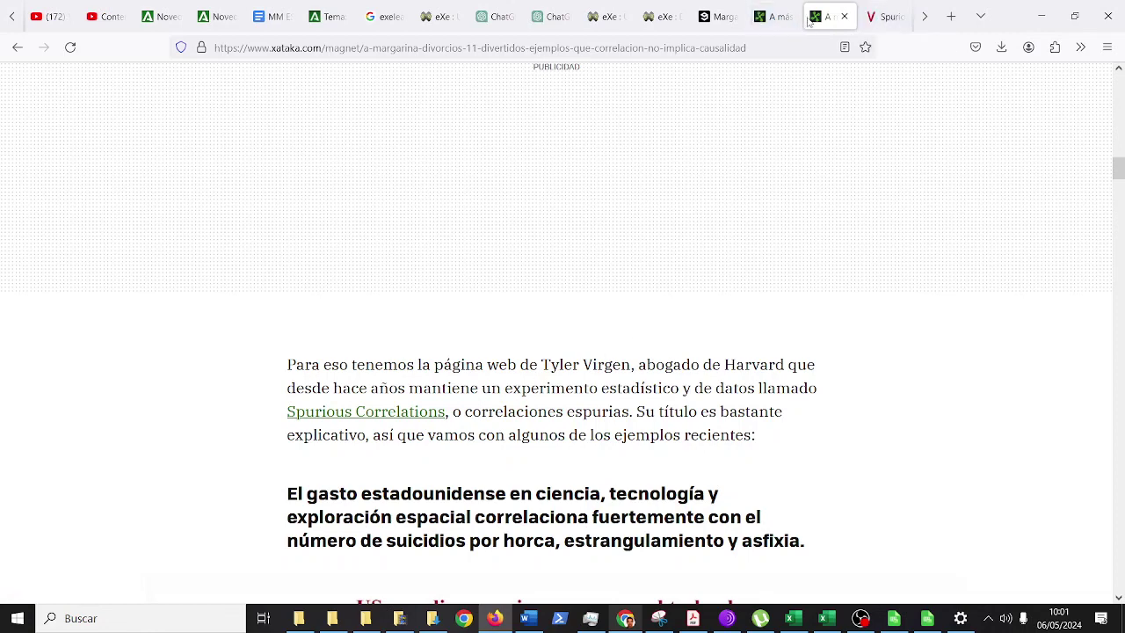
Step: Examine the article's chart comparing US science spending with suicides by hanging, strangulation and suffocation
scroll(603, 330, "down", 5)
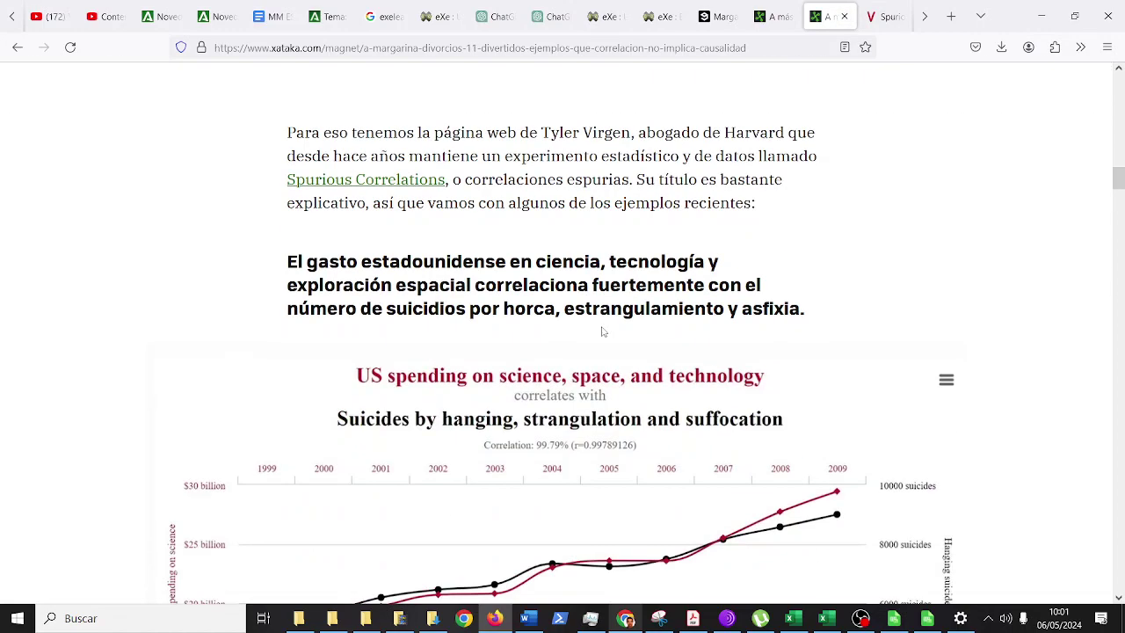
scroll(603, 330, "up", 1)
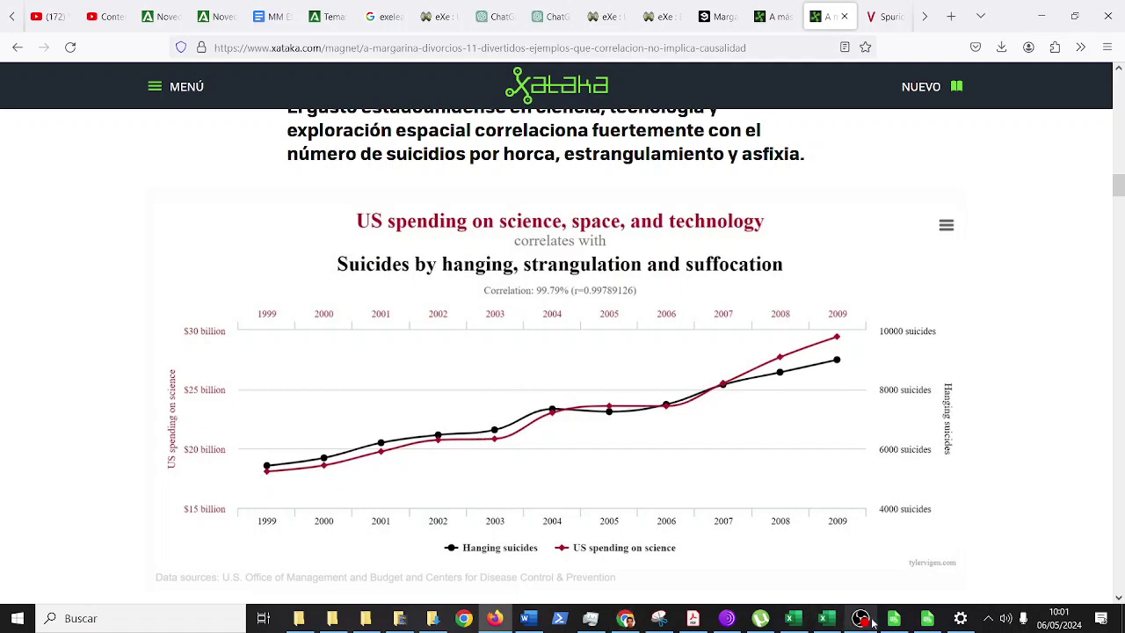
Step: Switch back to the LibreOffice Calc sheet with the LCL and MAT marks and select cell E4
left_click(927, 618)
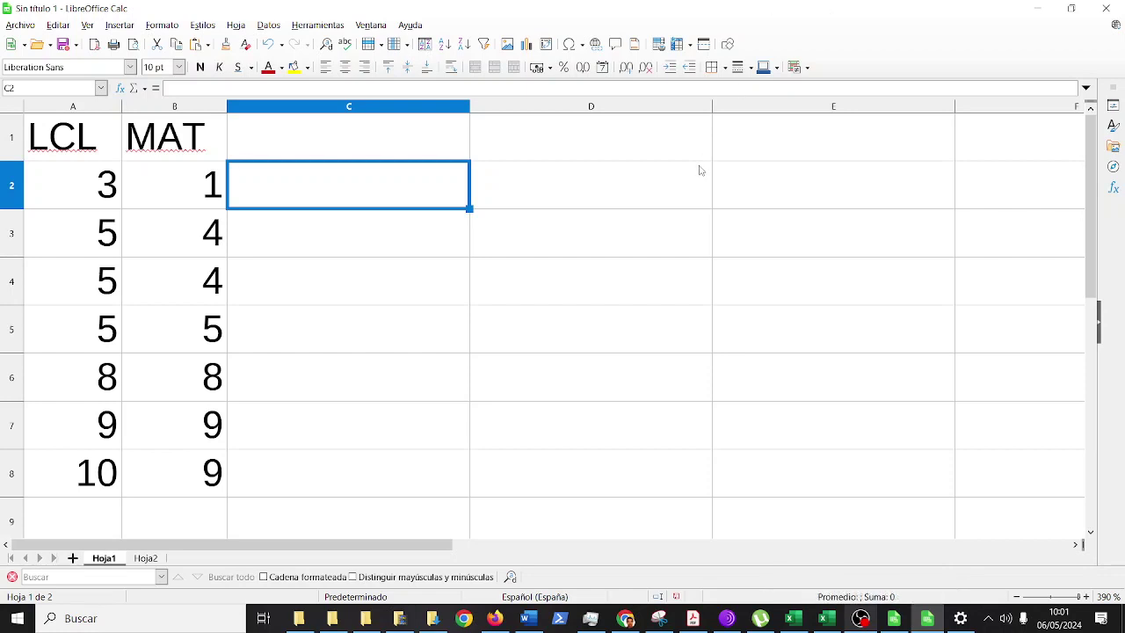
left_click(674, 107)
left_click(673, 133)
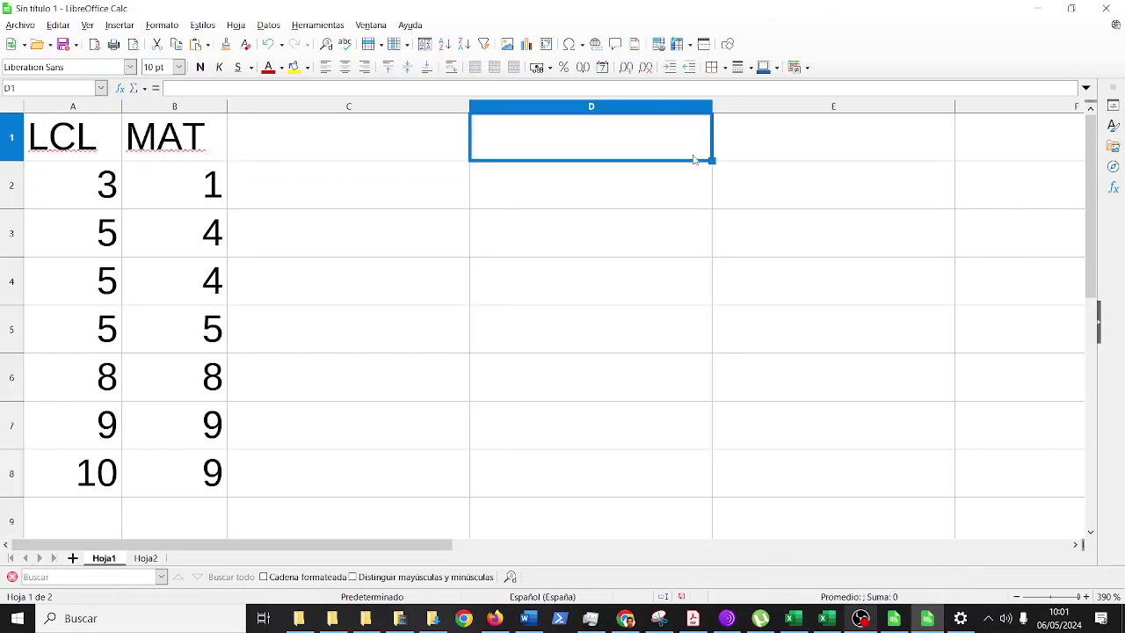
left_click(821, 300)
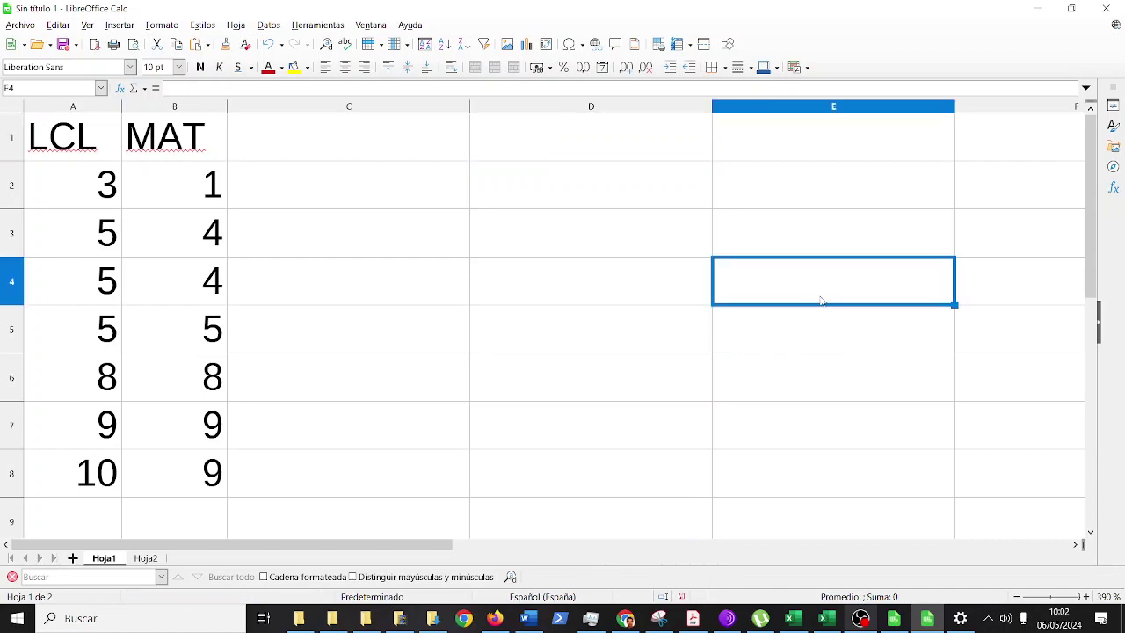
Step: Enter the correlation scale values -1, 0 and 1 in cells E4, E5 and E6
type("*1")
key("Return")
left_click(821, 300)
type("-1")
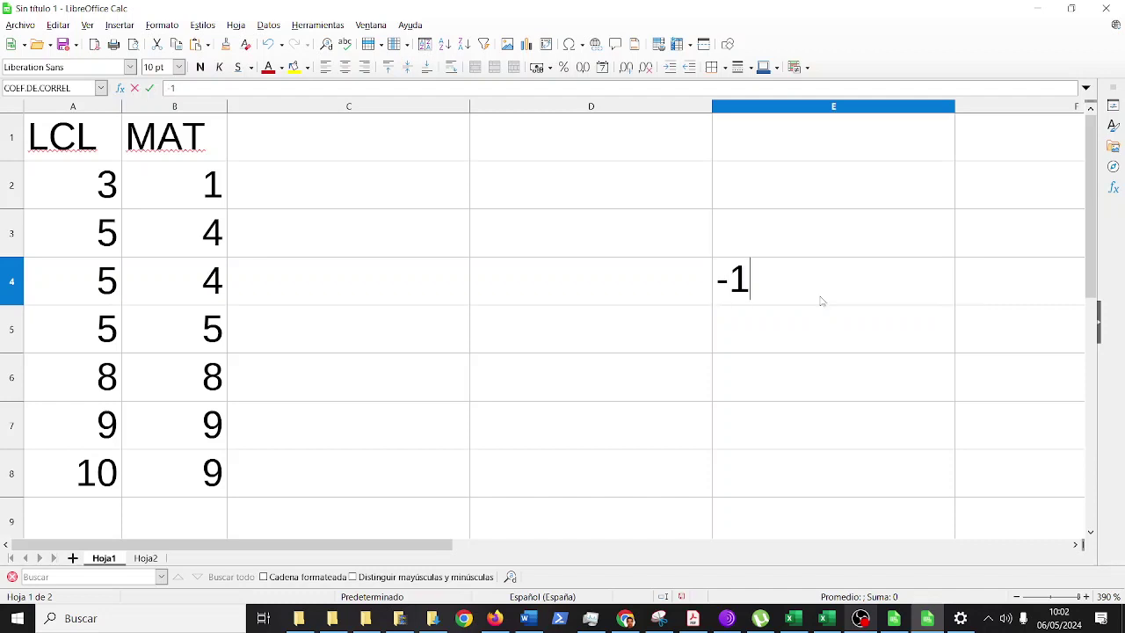
key("Return")
type("0")
key("Return")
type("1")
key("Up")
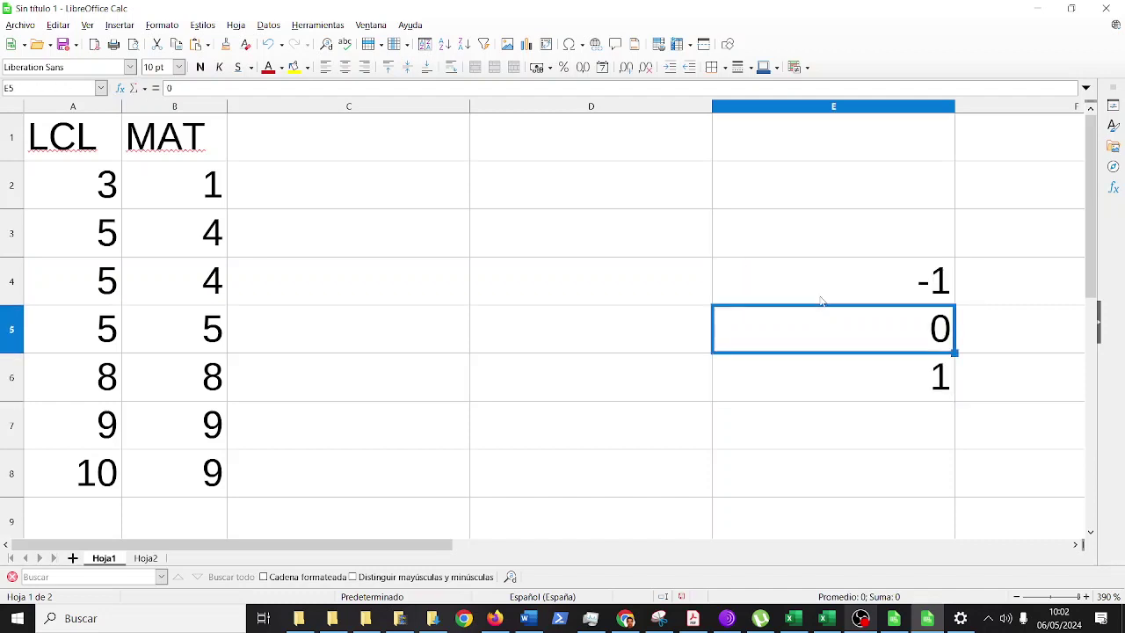
Step: Label the scale values in D4 to D6 as "inversa", "no relación" and "directa"
key("Left")
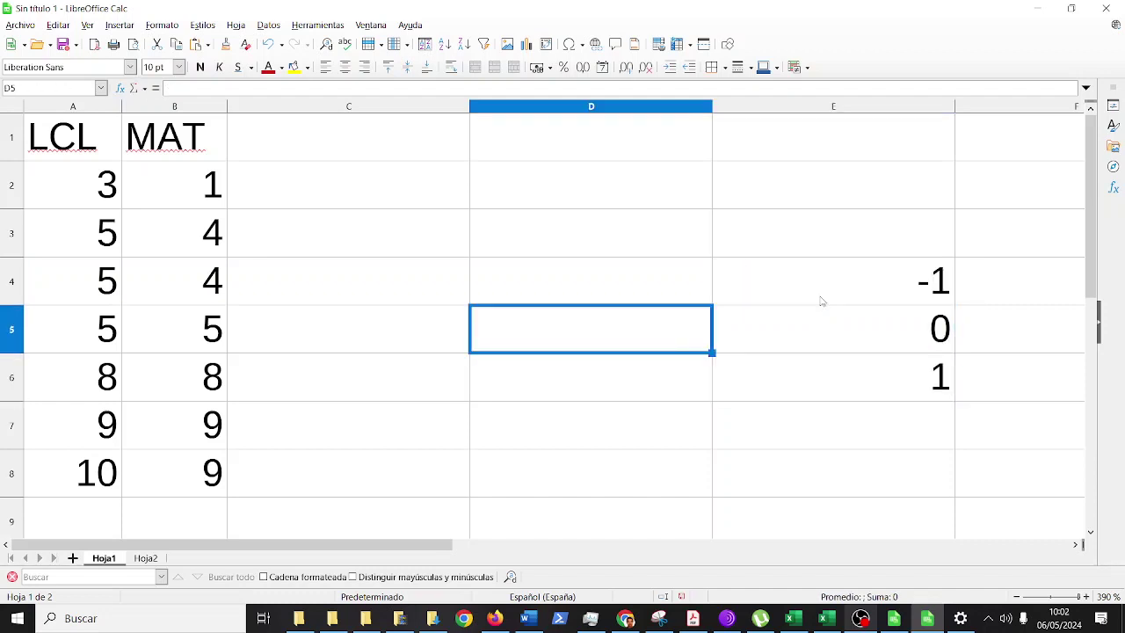
type("no relación")
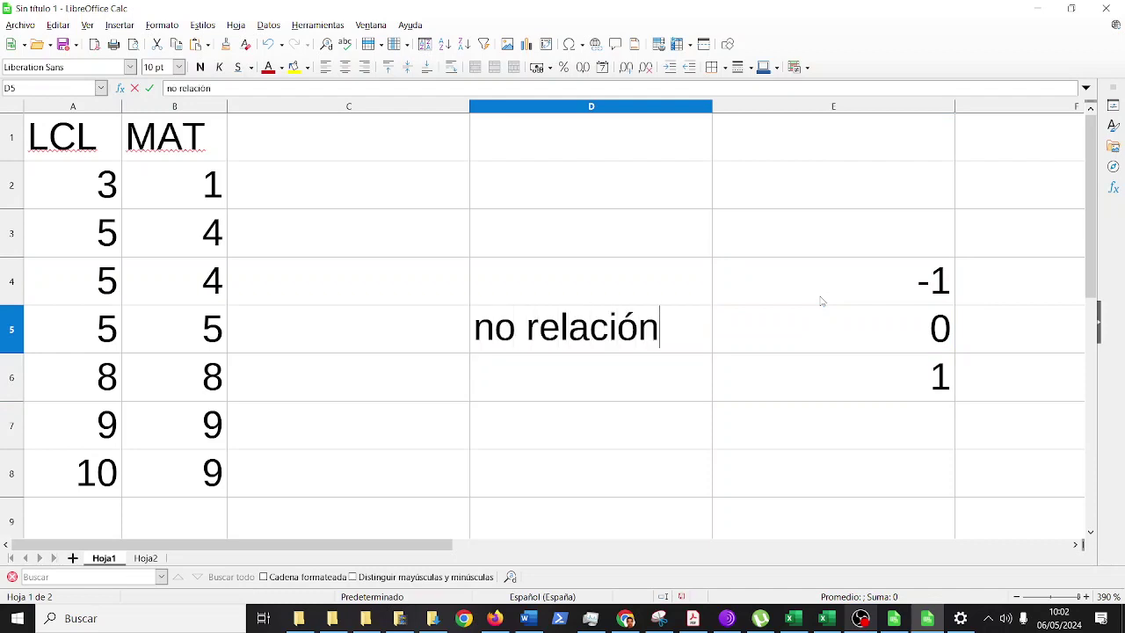
key("Up")
type("inversa")
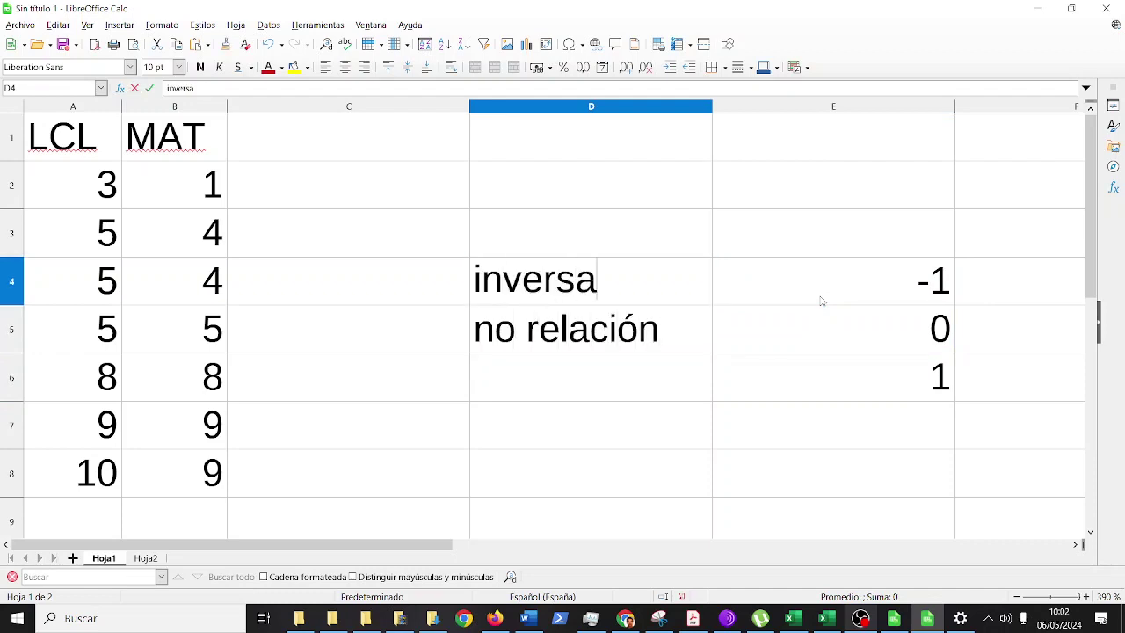
key("Return")
key("Down")
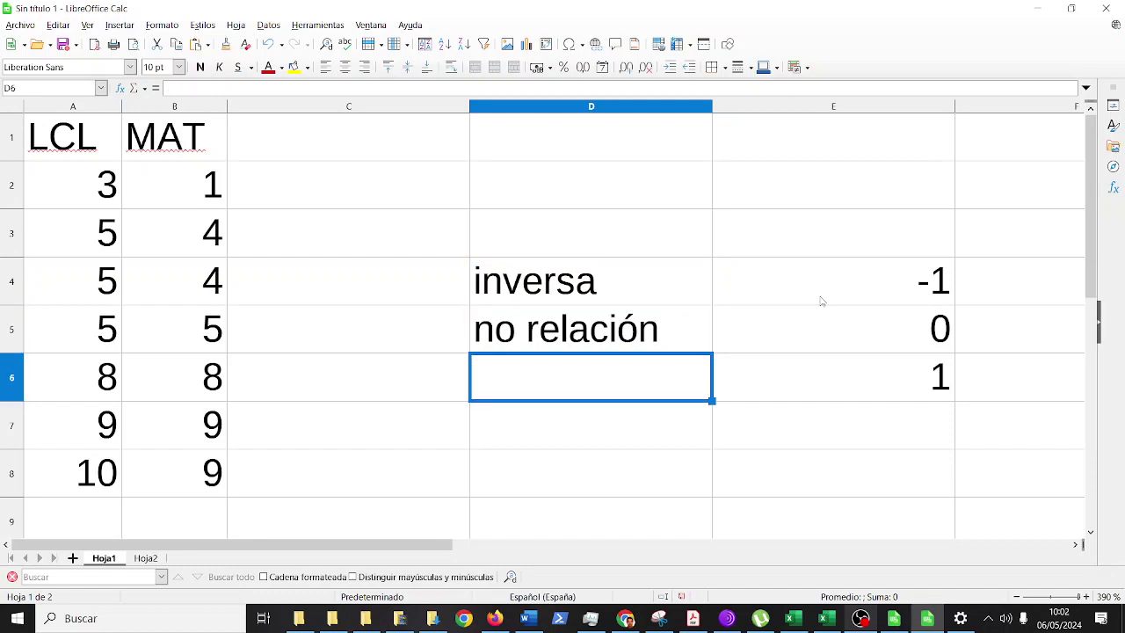
type("directa")
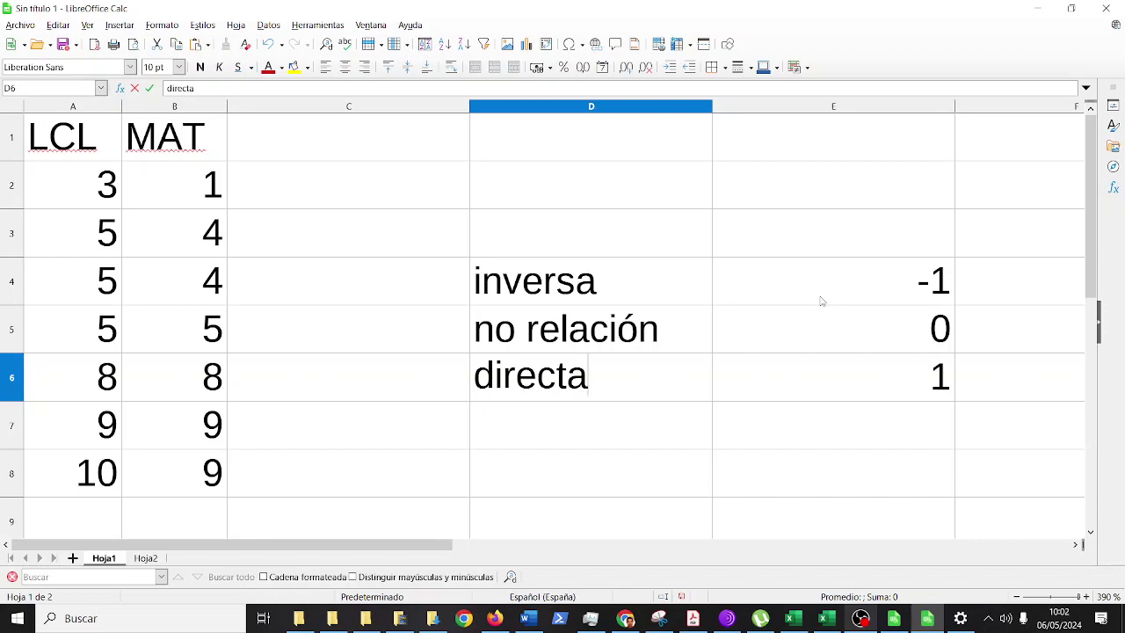
key("Up")
Step: Select cell C2, open the Windows Magnifier (Lupa) and magnify the screen to 200%
key("Up")
key("Up")
key("Up")
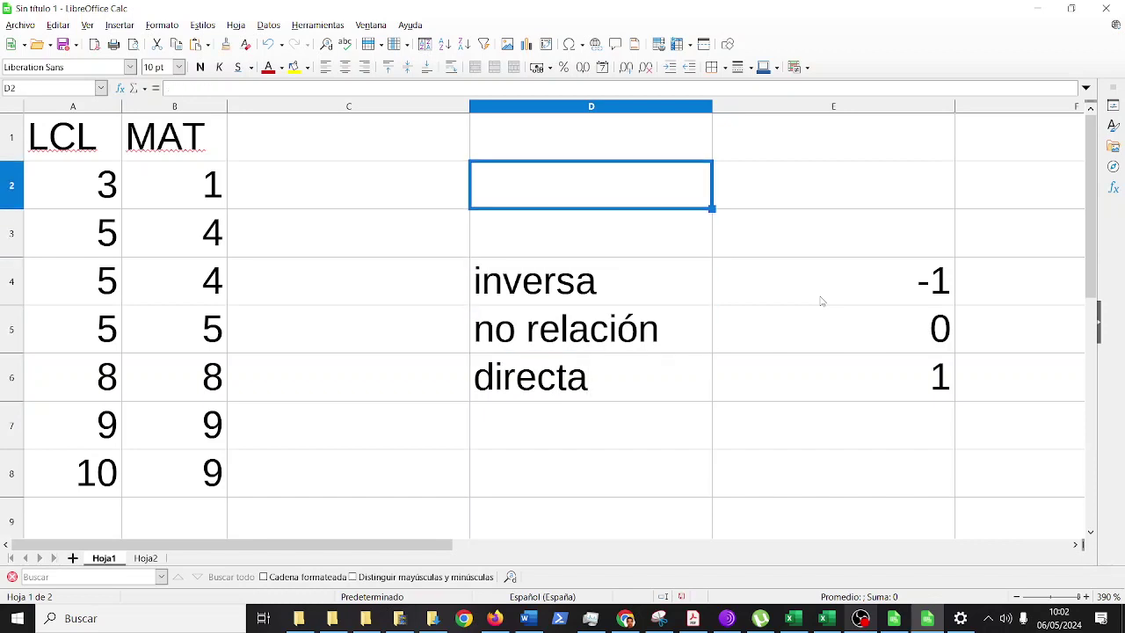
key("Left")
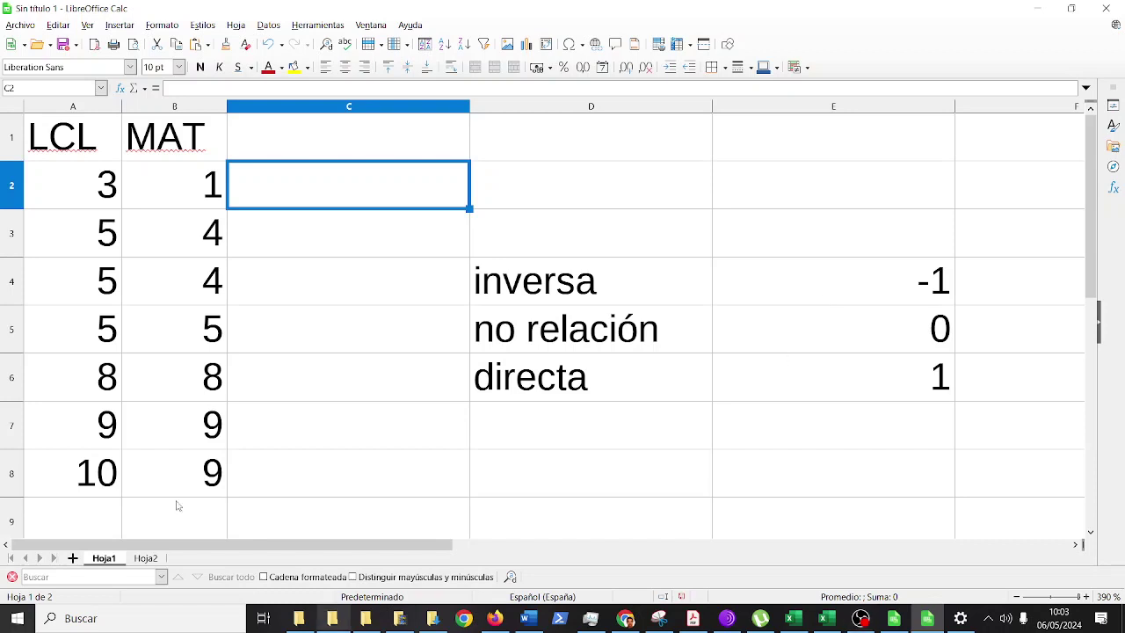
left_click(17, 618)
type("lupa")
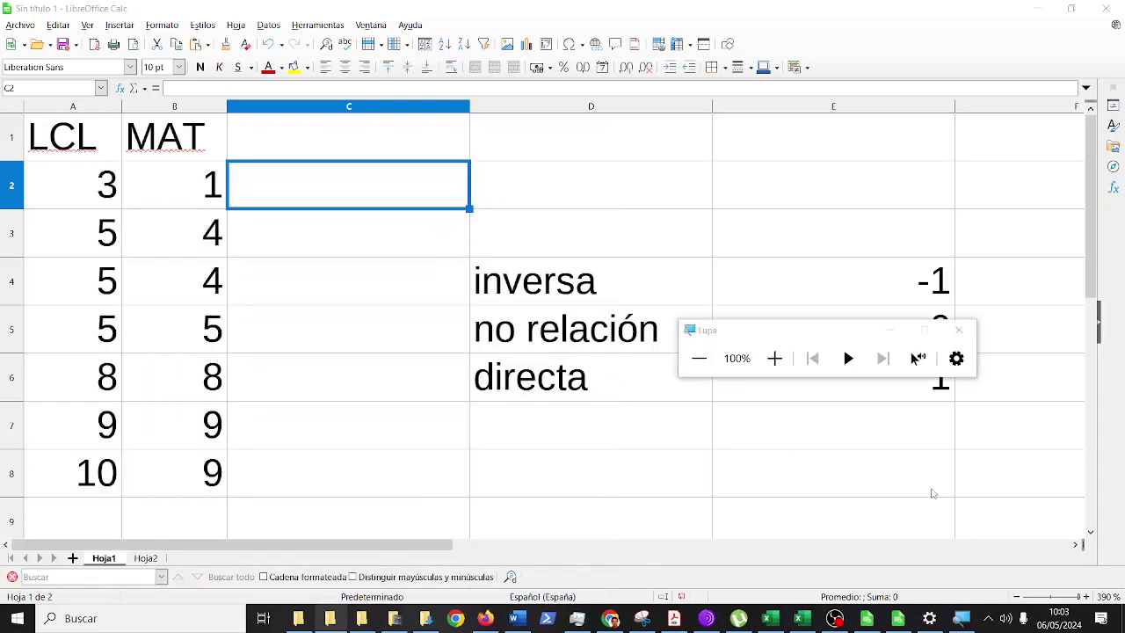
left_click(1077, 597)
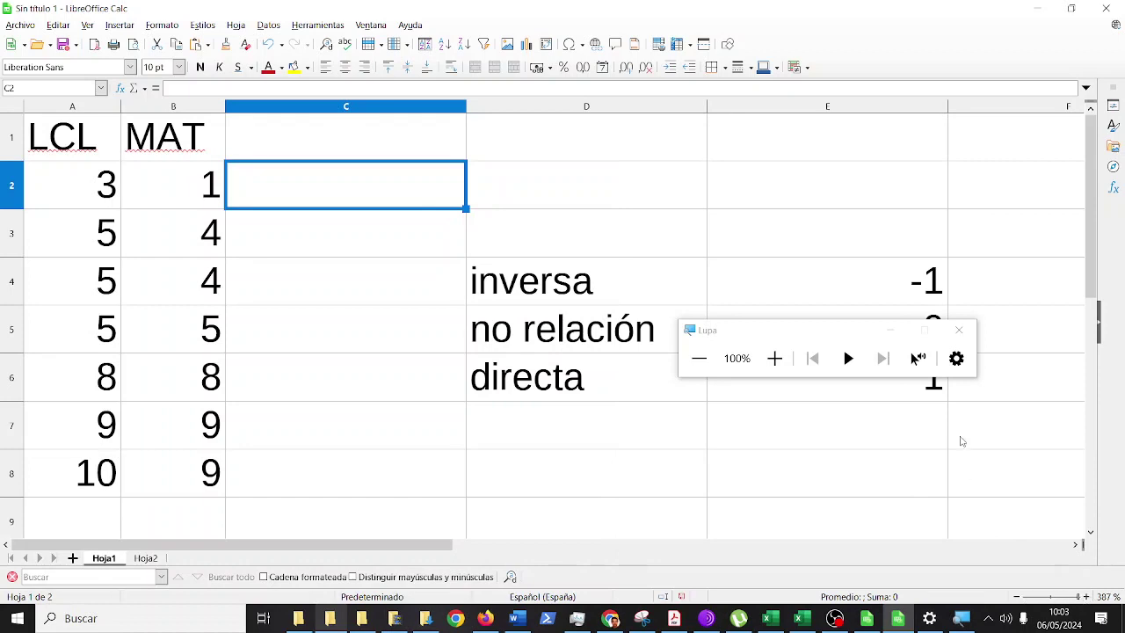
left_click(774, 359)
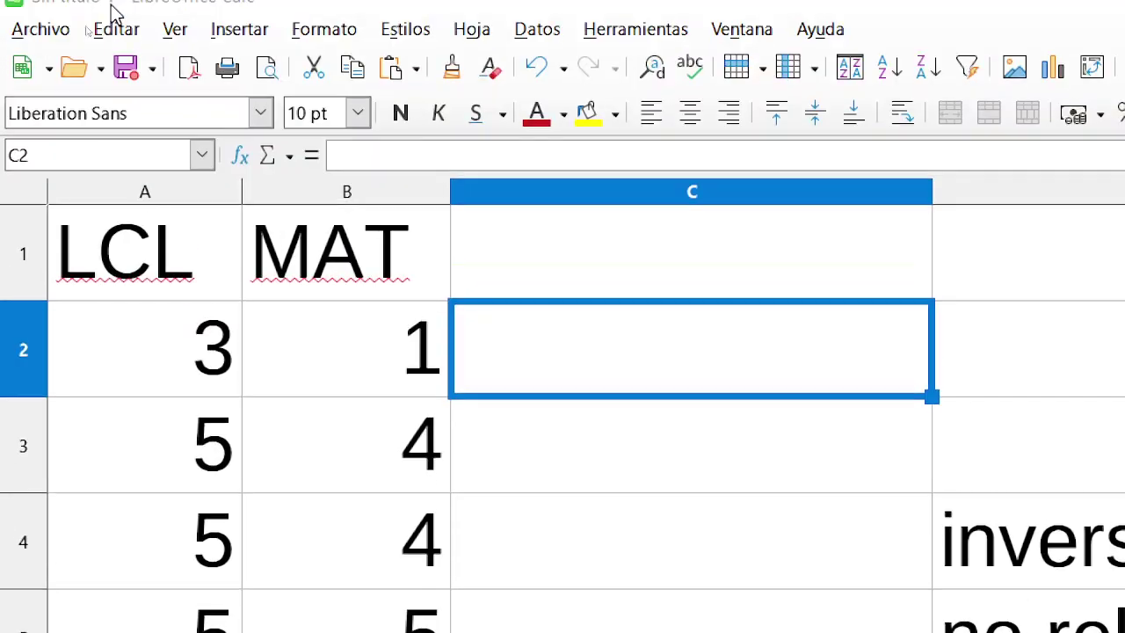
Step: Find the COEF.DE.CORREL function by searching for "corr" in the function wizard and insert it in cell C2
left_click(239, 157)
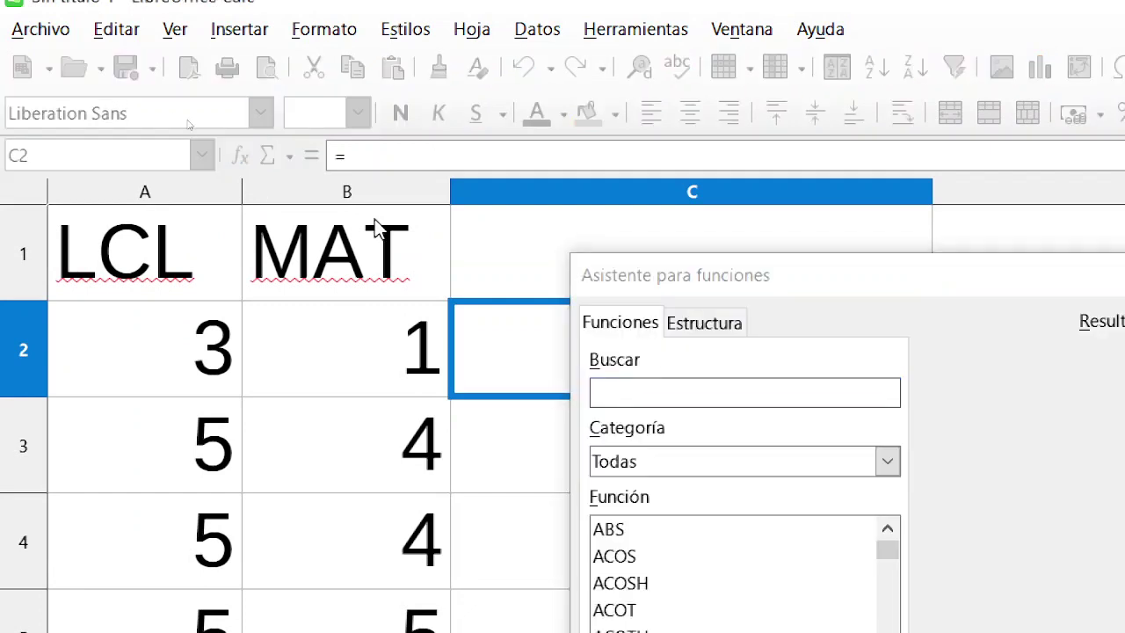
left_click(687, 395)
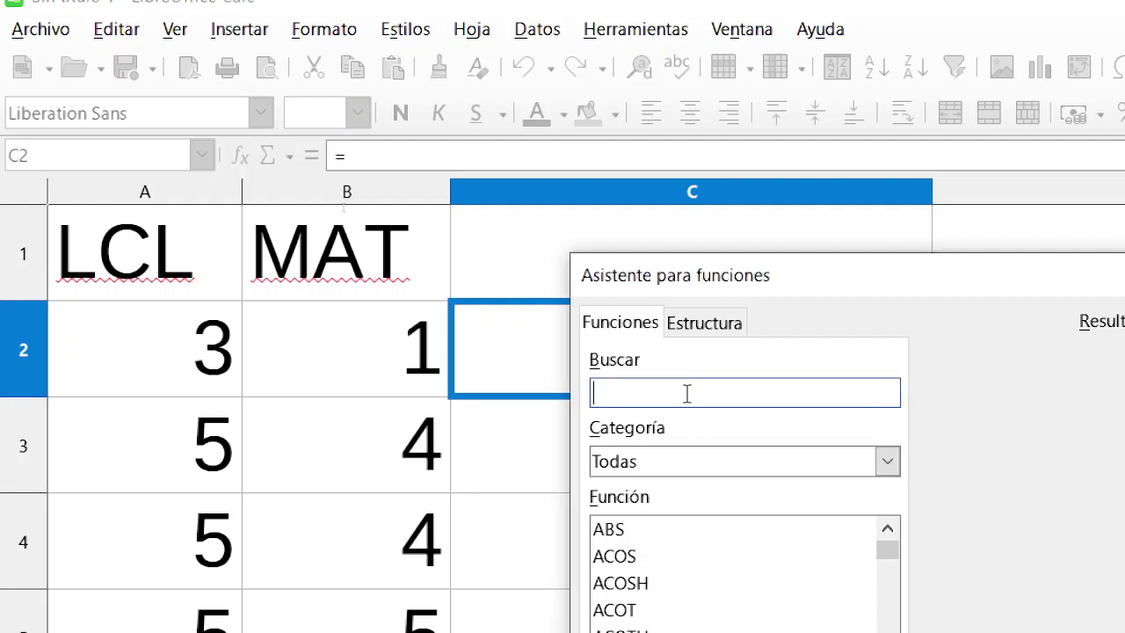
type("corr")
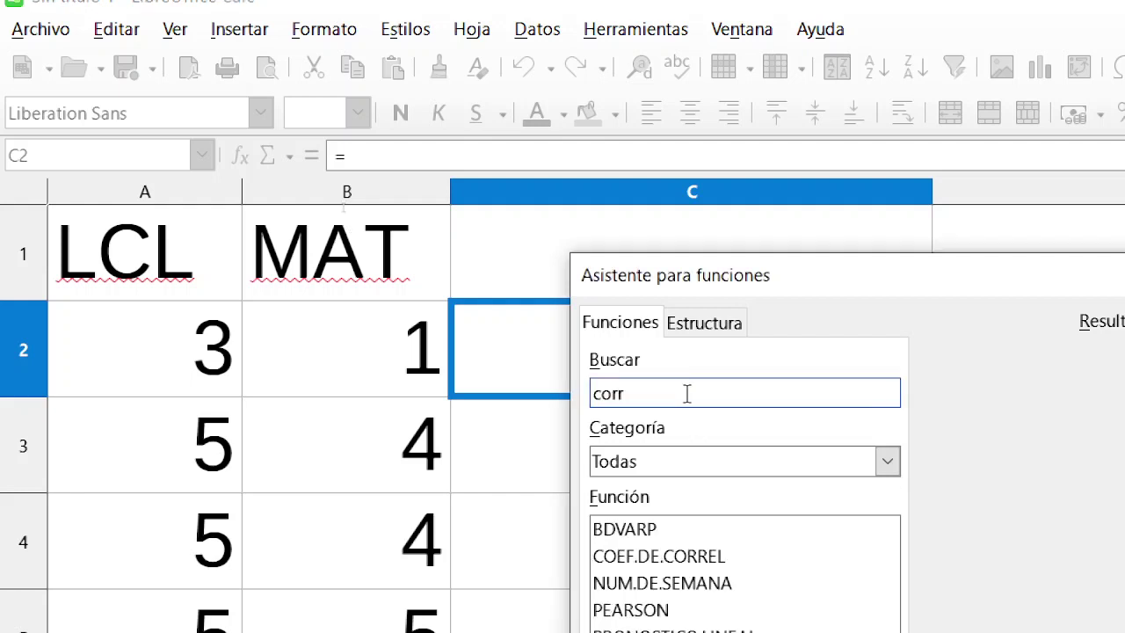
left_click(709, 554)
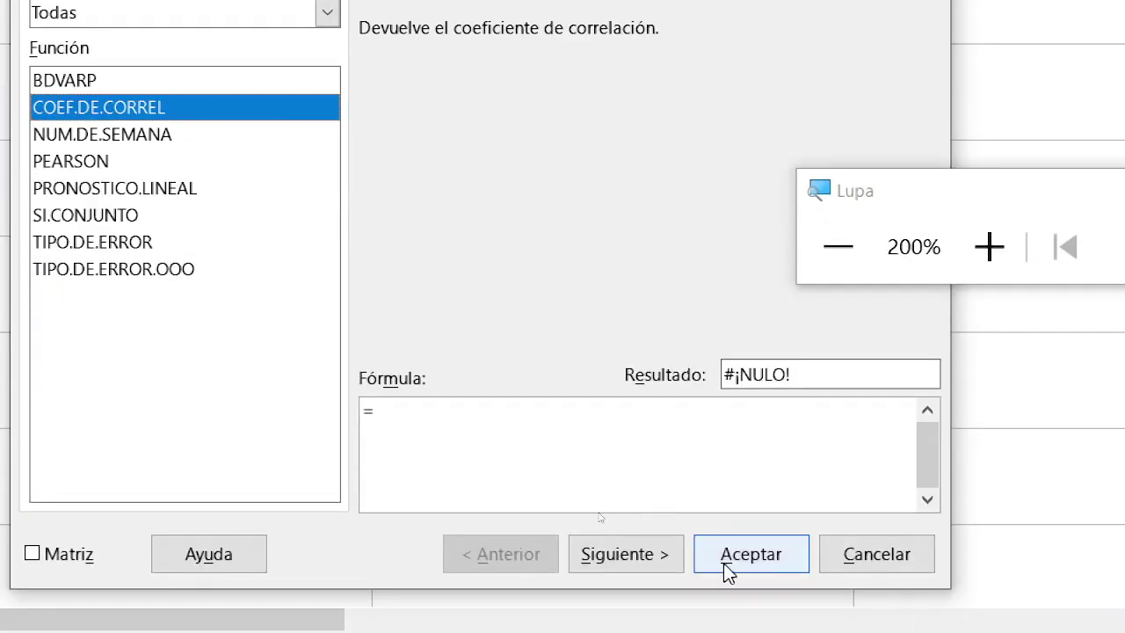
left_click(633, 555)
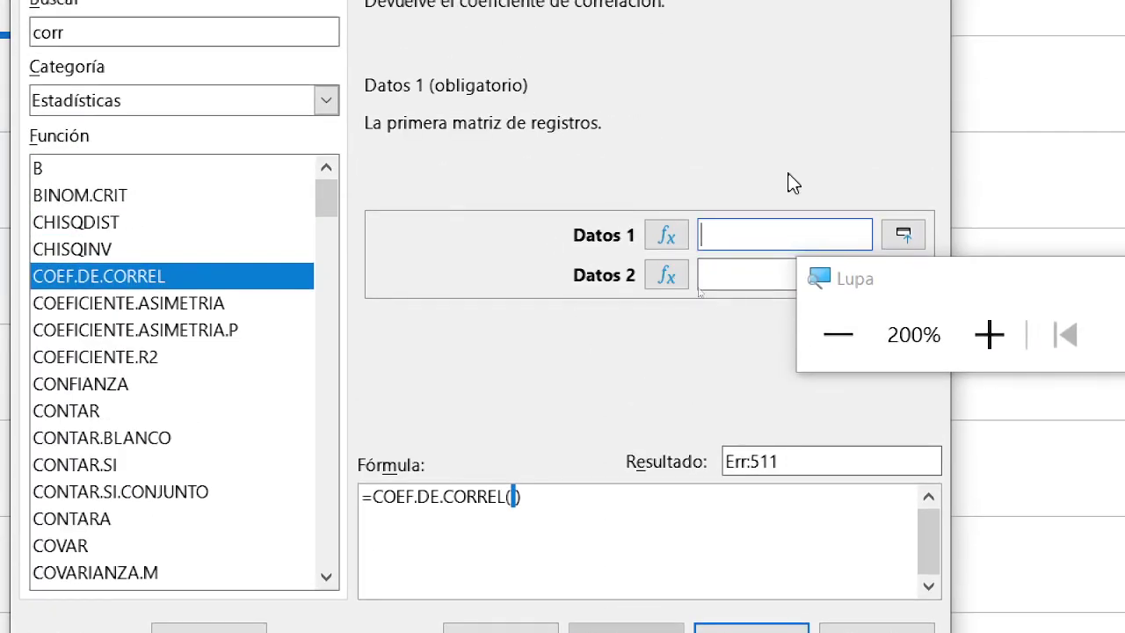
Step: Set the function's Datos 1 to the LCL marks A$2:A$8 and Datos 2 to the MAT marks B$2:B$8
left_click(903, 233)
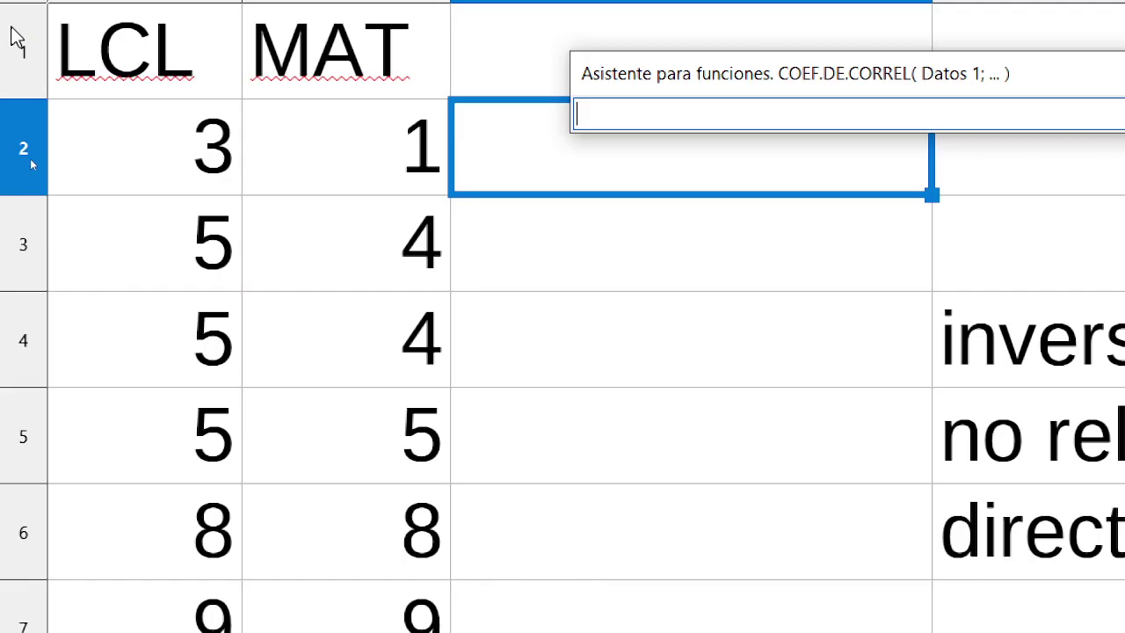
left_click_drag(115, 161, 188, 276)
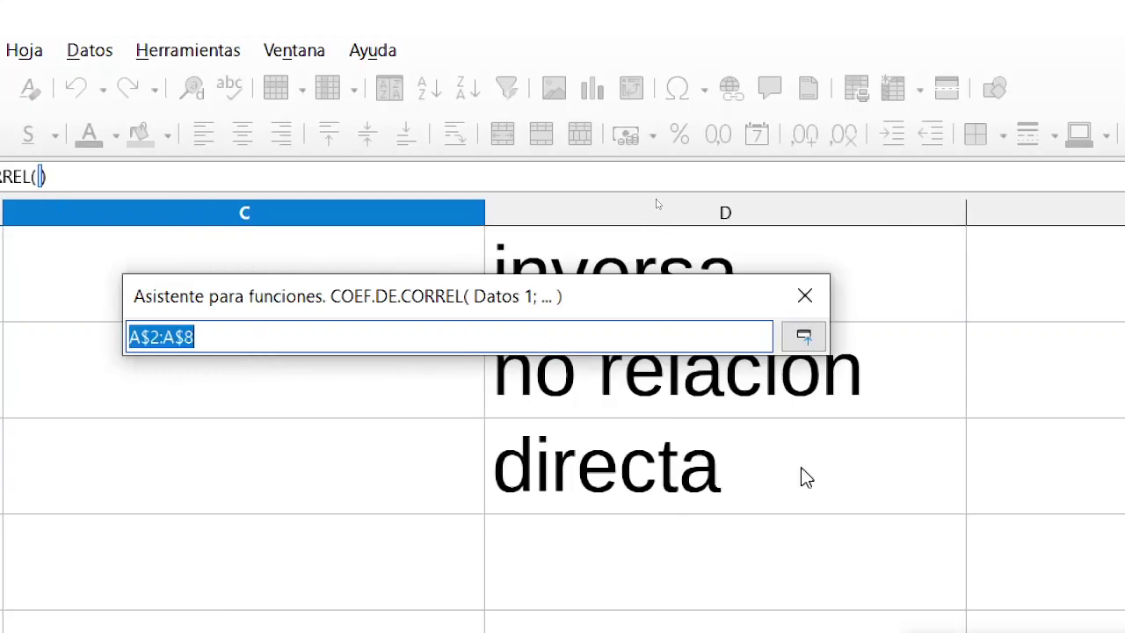
left_click(803, 336)
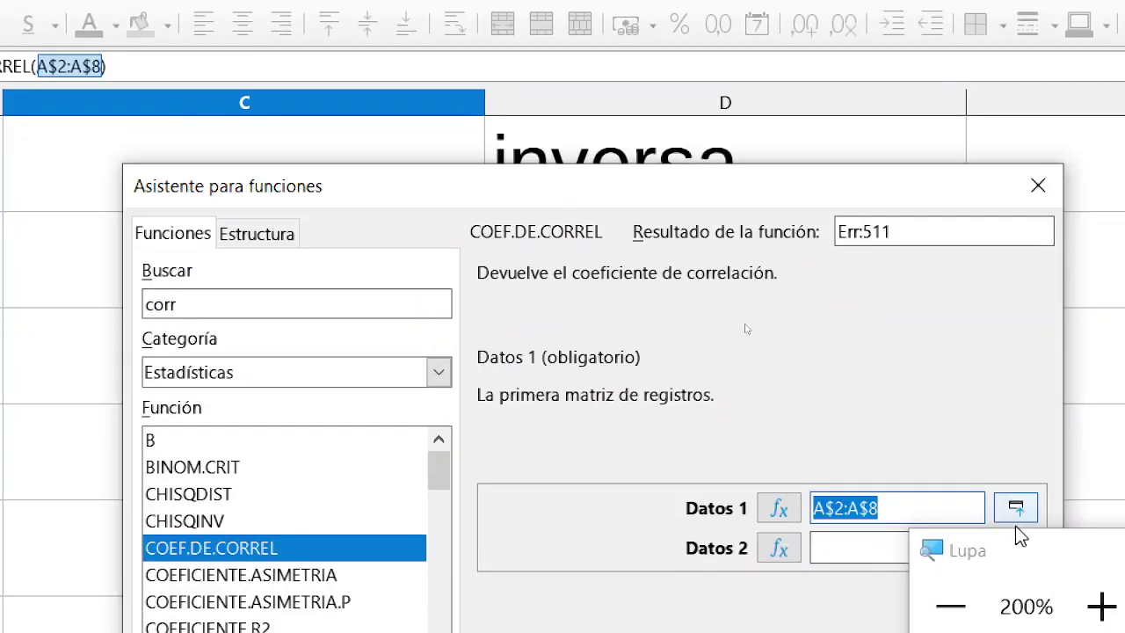
left_click(1017, 526)
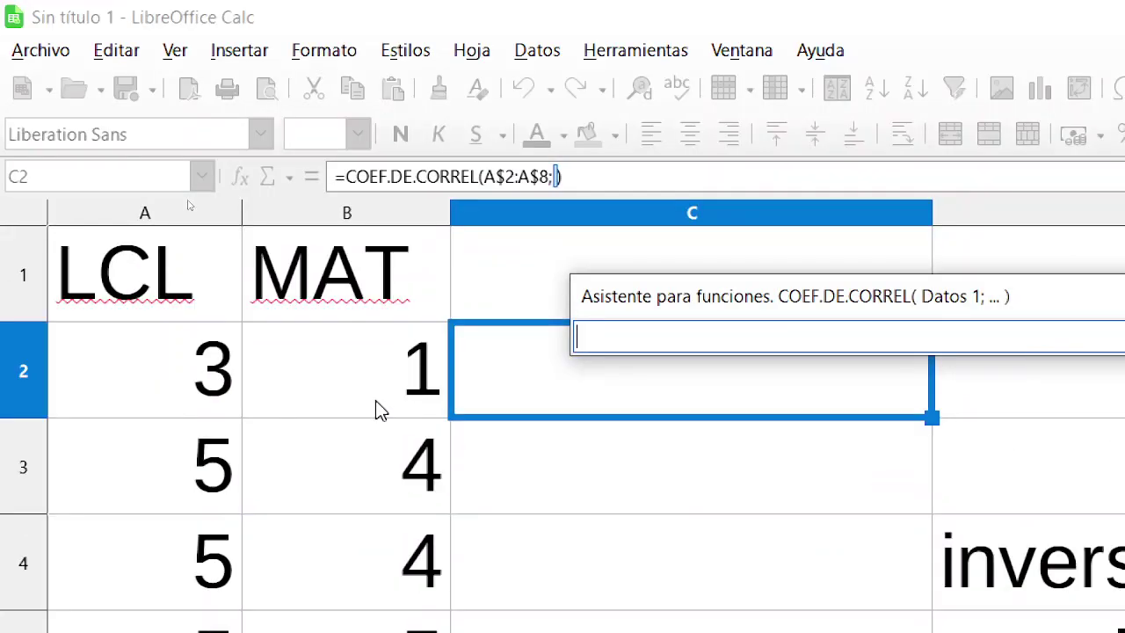
left_click_drag(378, 413, 420, 632)
left_click_drag(418, 107, 417, 116)
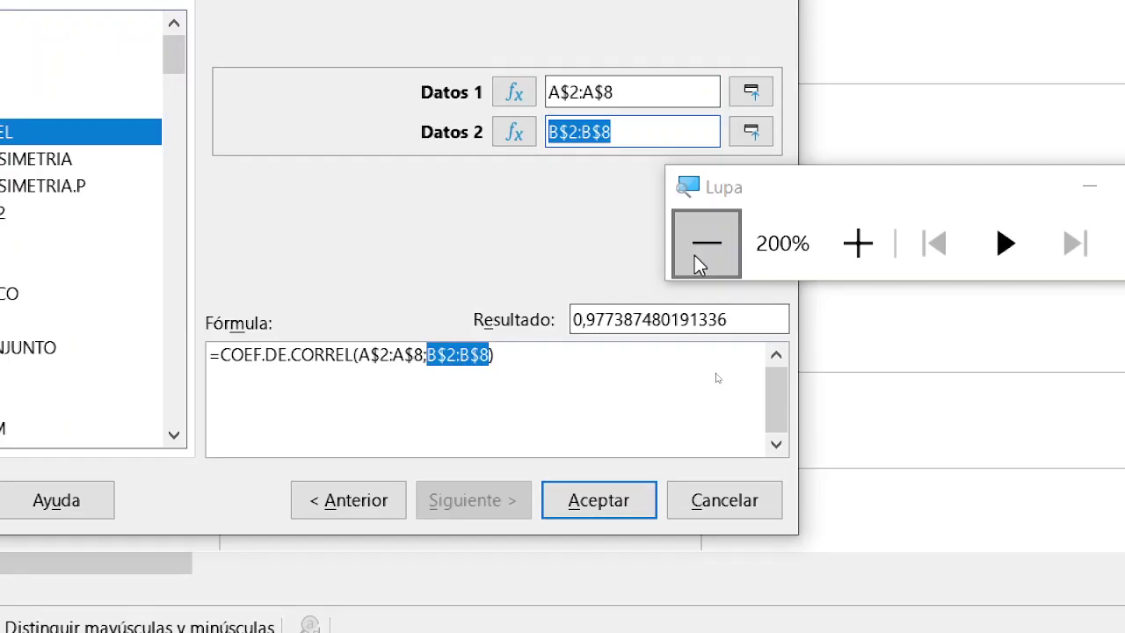
Step: Return the screen magnification to 100% and accept the COEF.DE.CORREL formula in cell C2
left_click(694, 255)
left_click(700, 246)
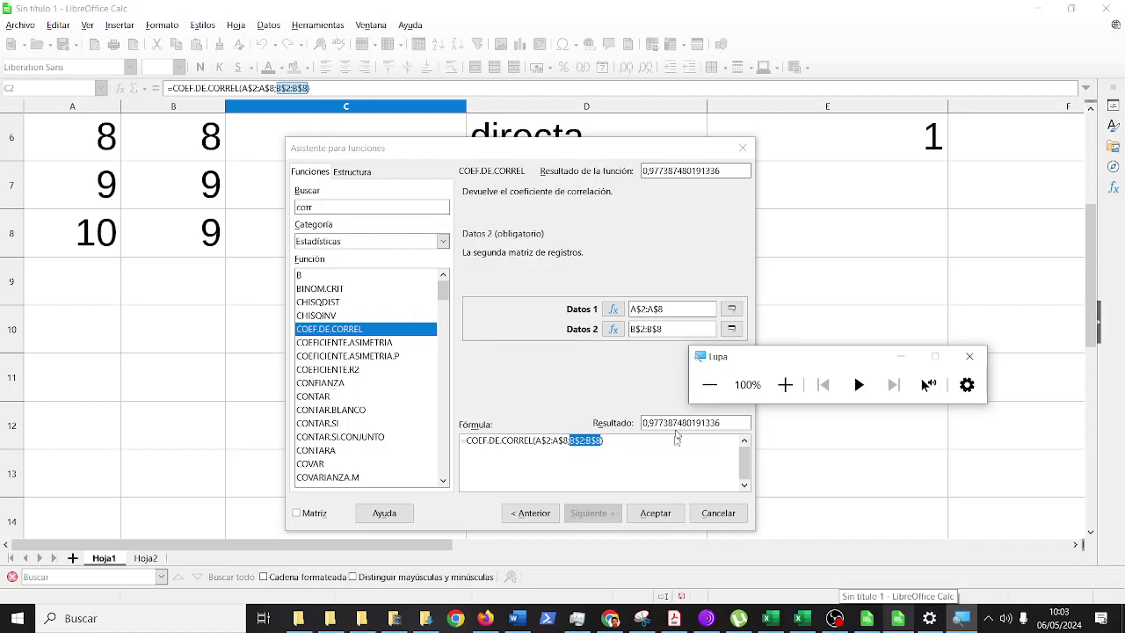
left_click(657, 517)
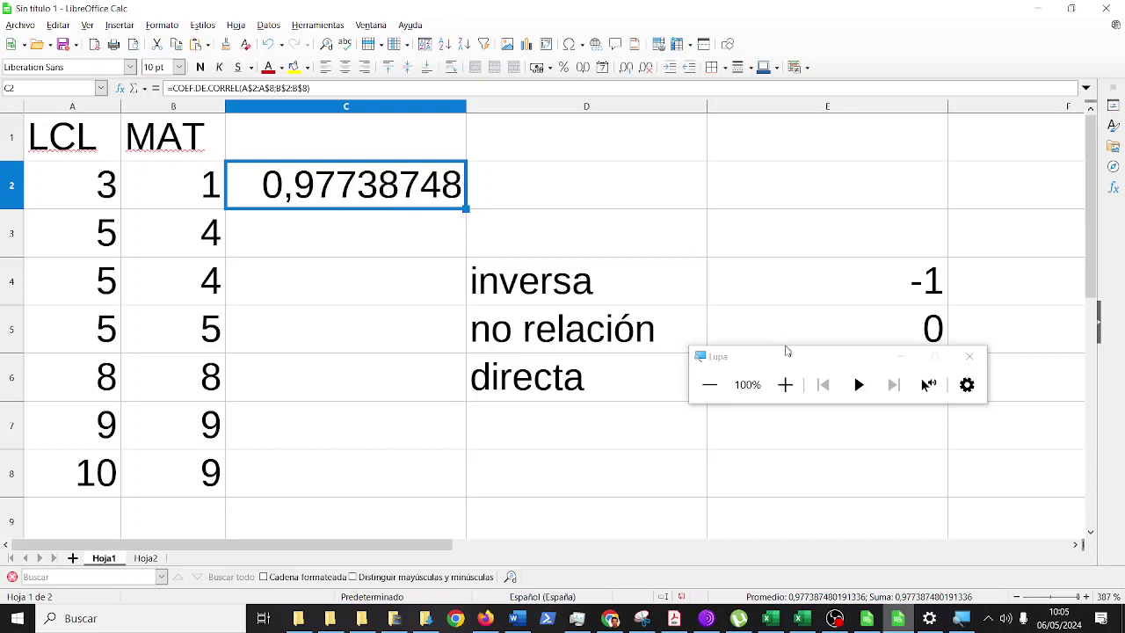
Step: Move the Magnifier window off the scale values, switch to sheet Hoja2 and reduce its zoom to 280%
left_click_drag(789, 357, 798, 407)
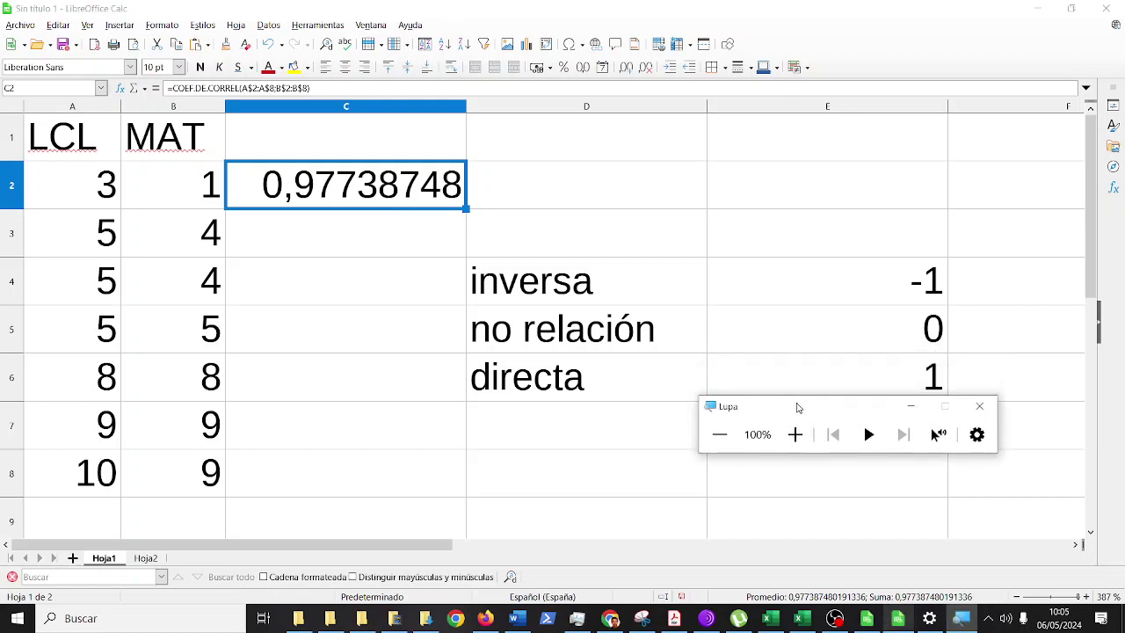
left_click(143, 563)
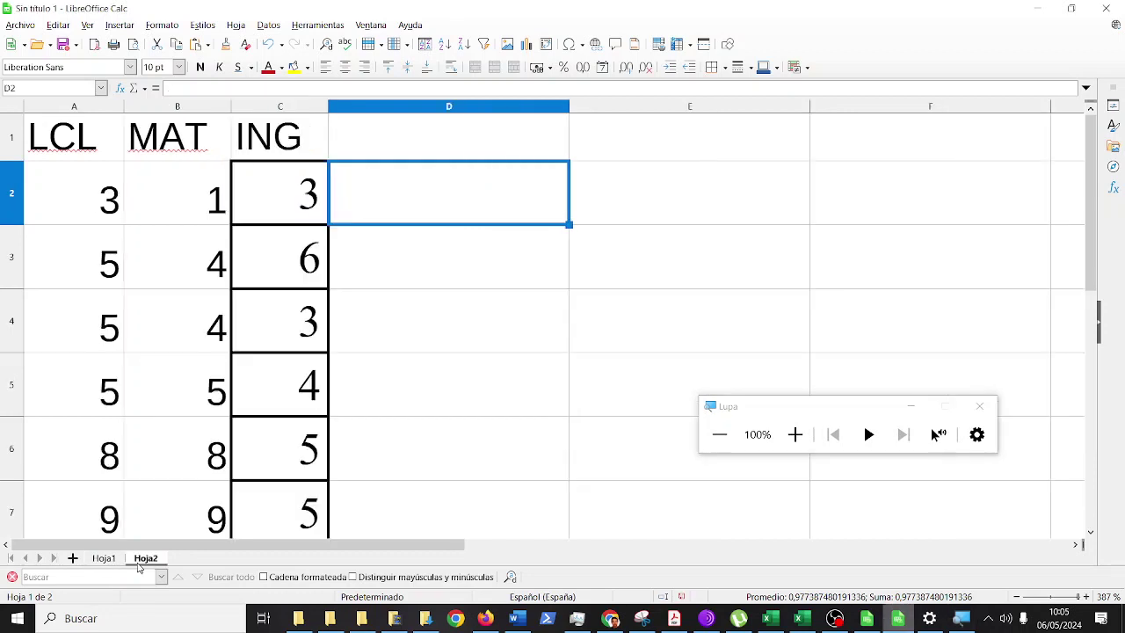
left_click(722, 441)
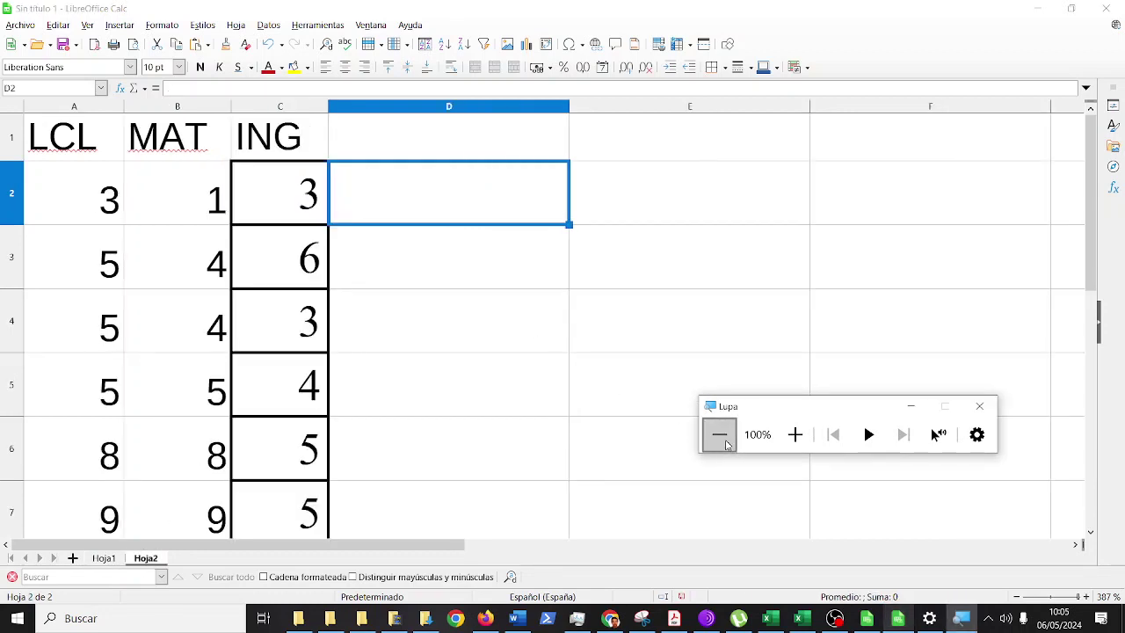
left_click(1017, 597)
left_click(1017, 597)
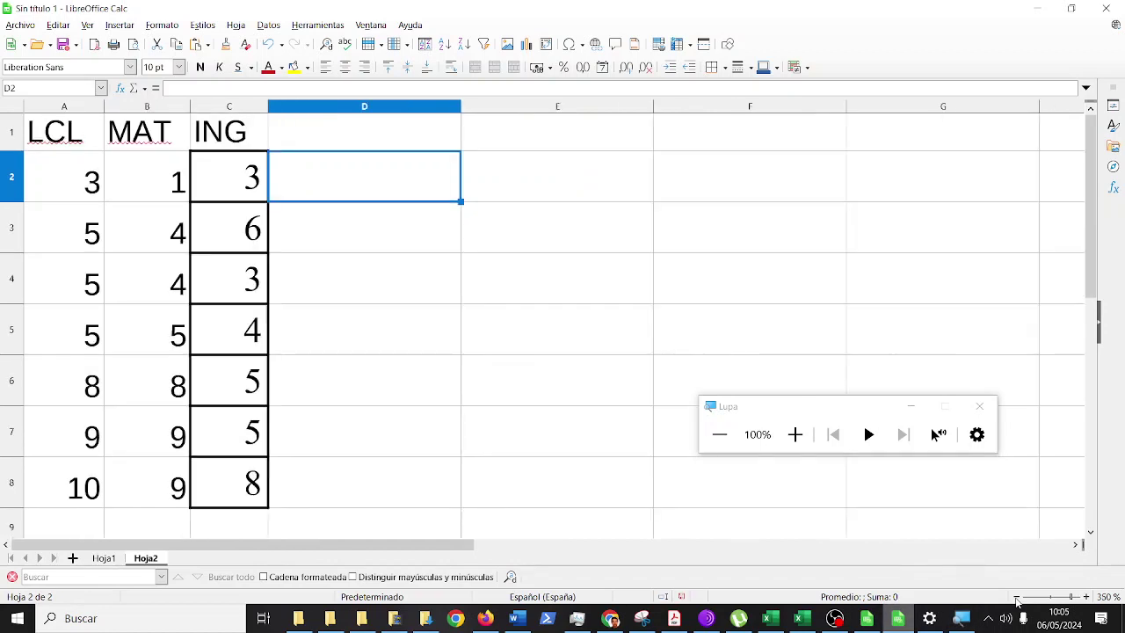
left_click(1017, 597)
Step: Run the Correlación statistics analysis on the LCL, MAT and ING data in A1:C8, grouped by columns, with results in D2
left_click_drag(71, 129, 228, 444)
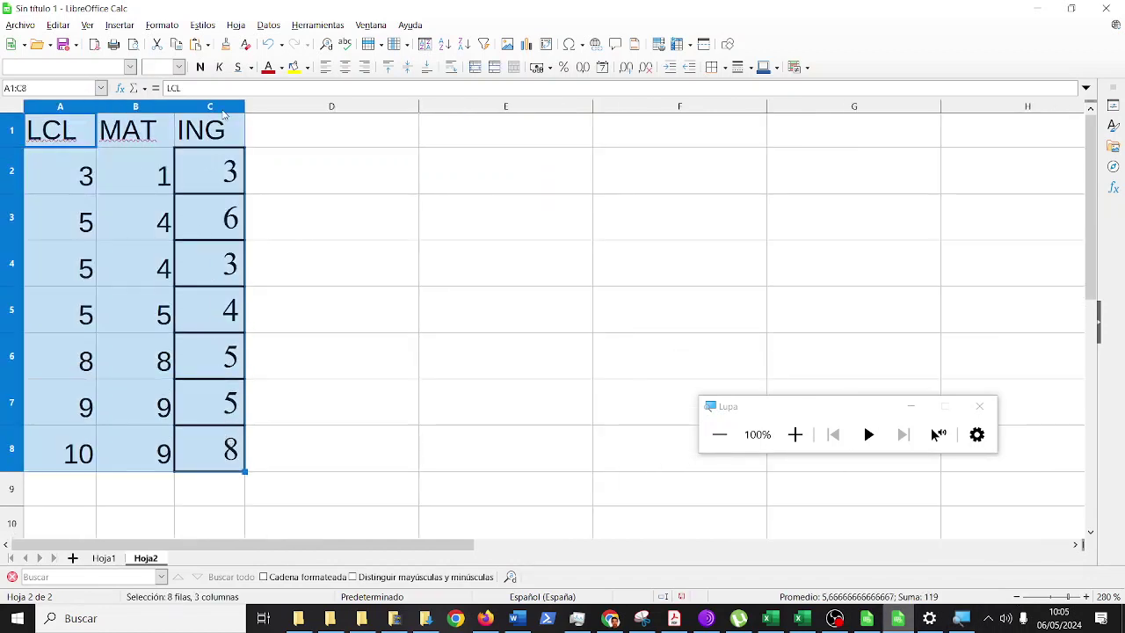
left_click(268, 24)
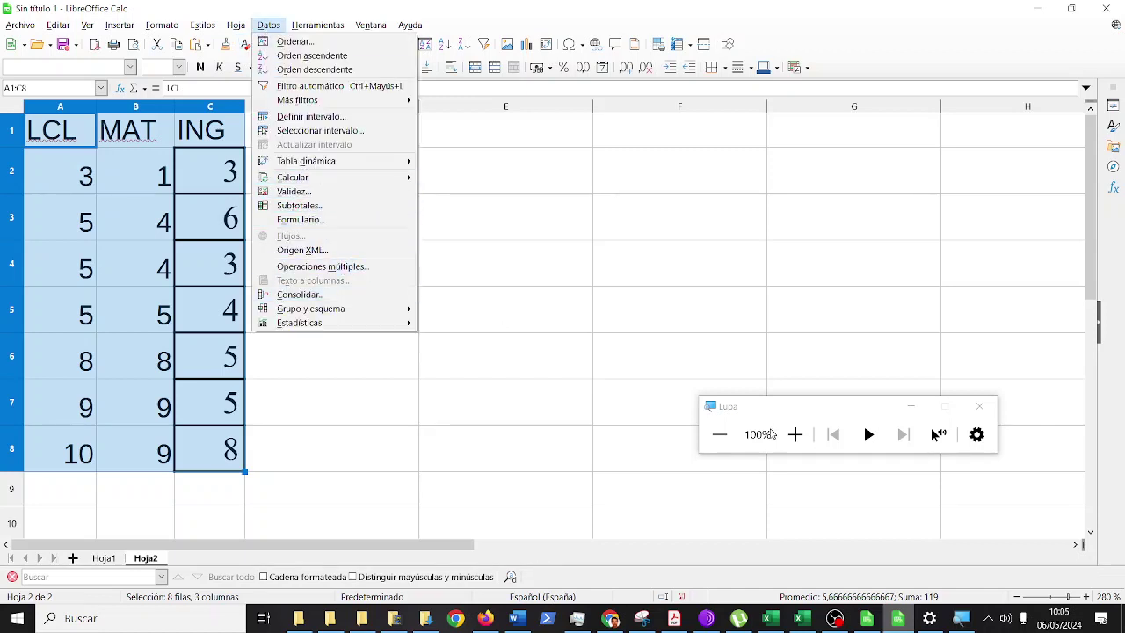
left_click(794, 434)
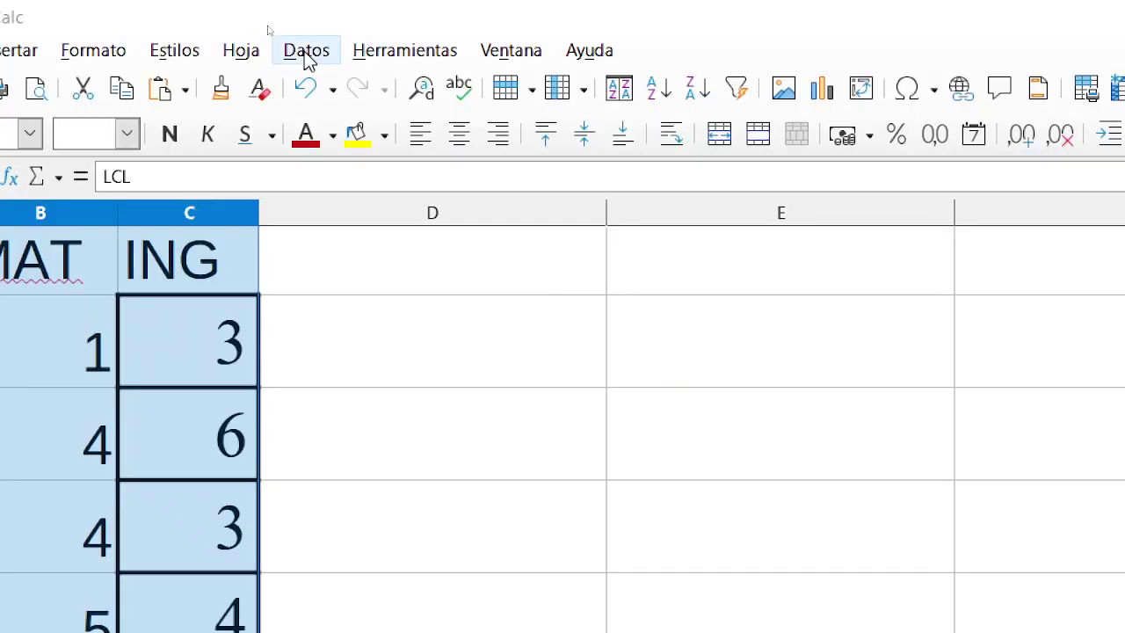
left_click(304, 55)
mouse_move(452, 434)
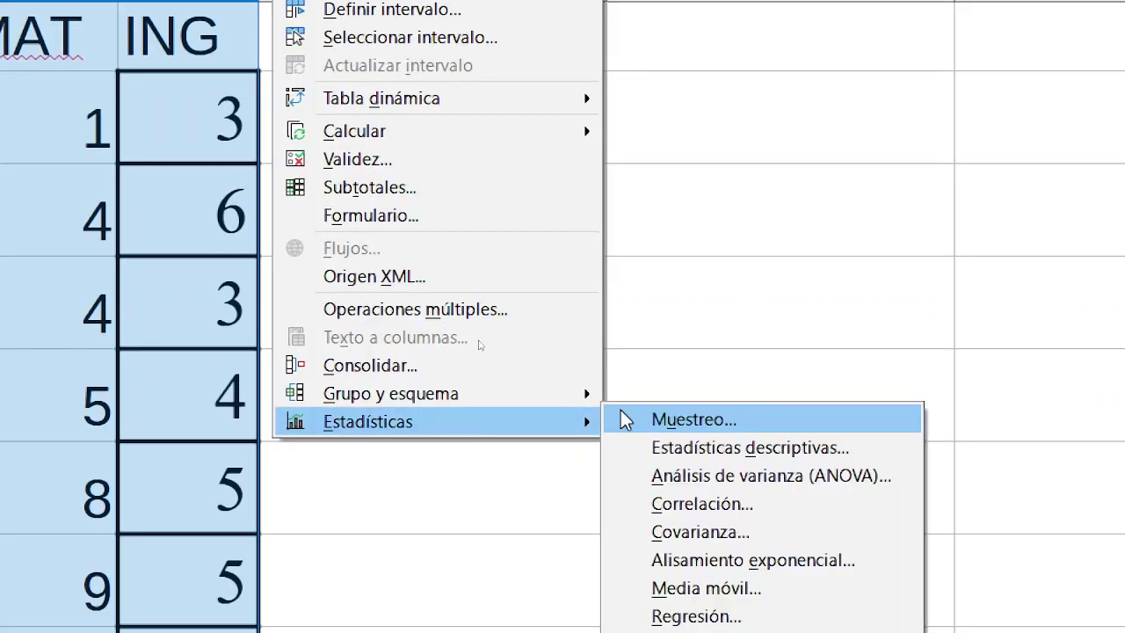
left_click(743, 505)
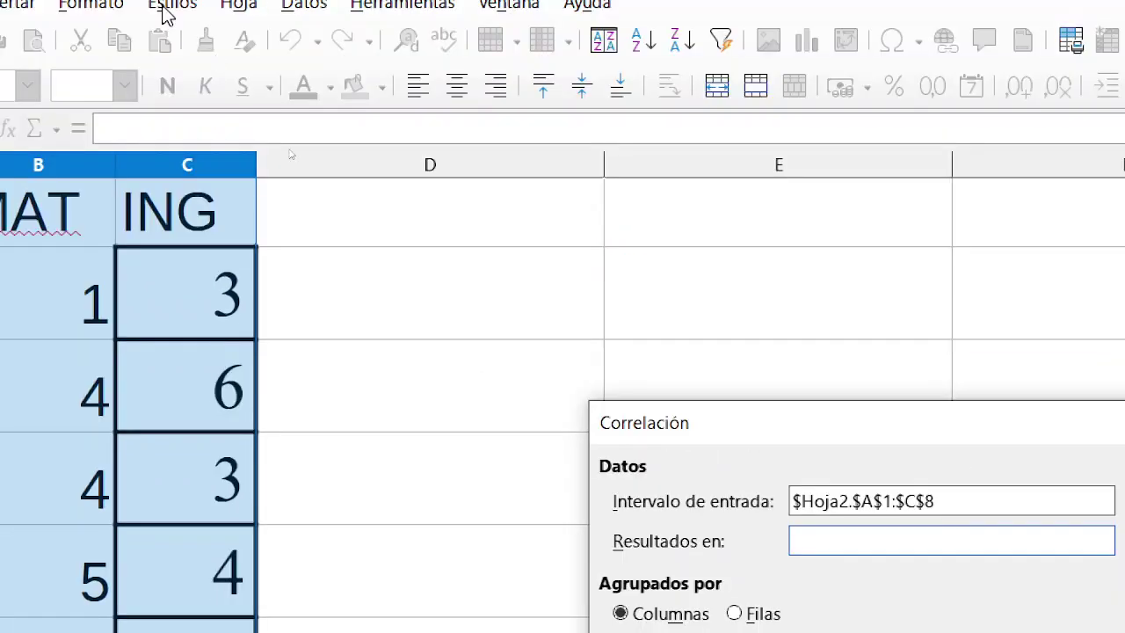
left_click(415, 332)
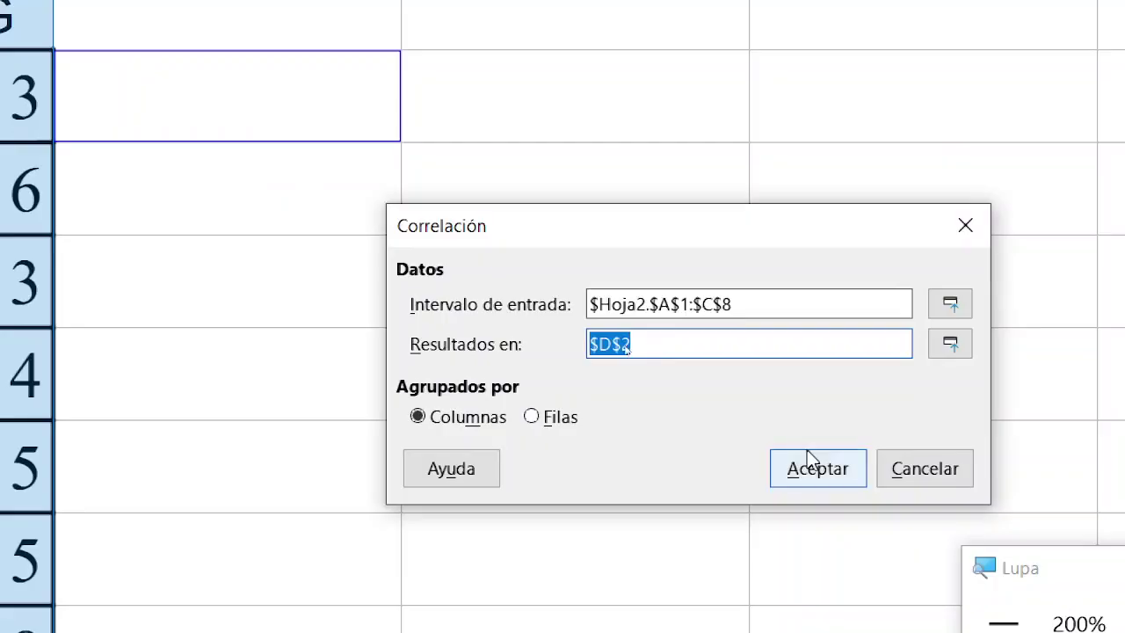
left_click(807, 465)
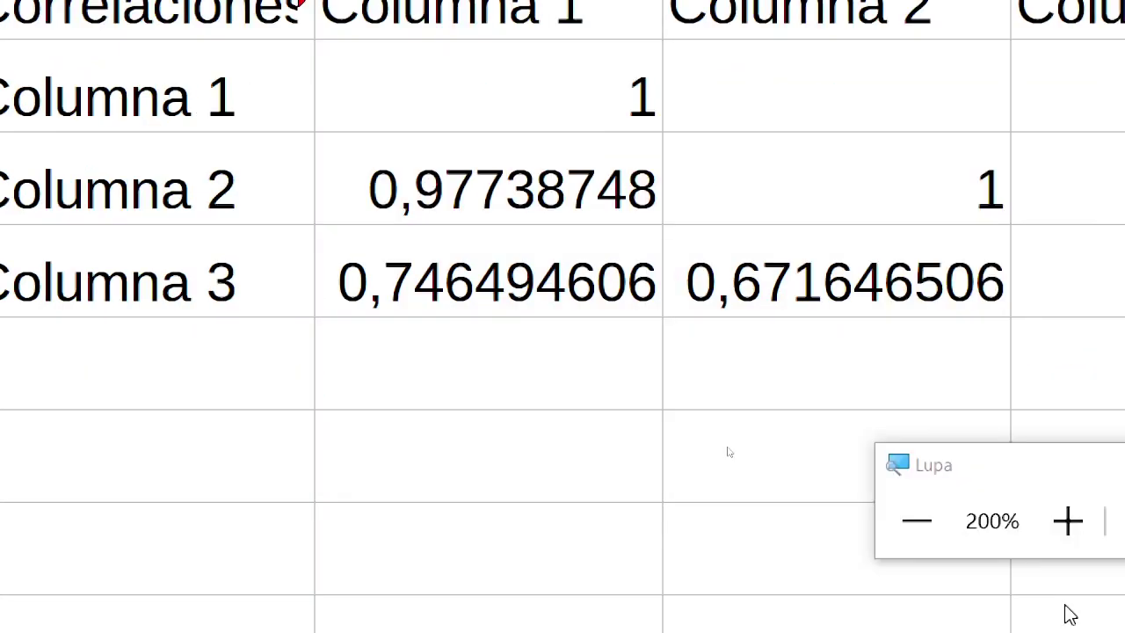
Step: Replace the correlation table's column headings in E2:G2 with LCL, MAT and ING
key("super+minus")
left_click(452, 188)
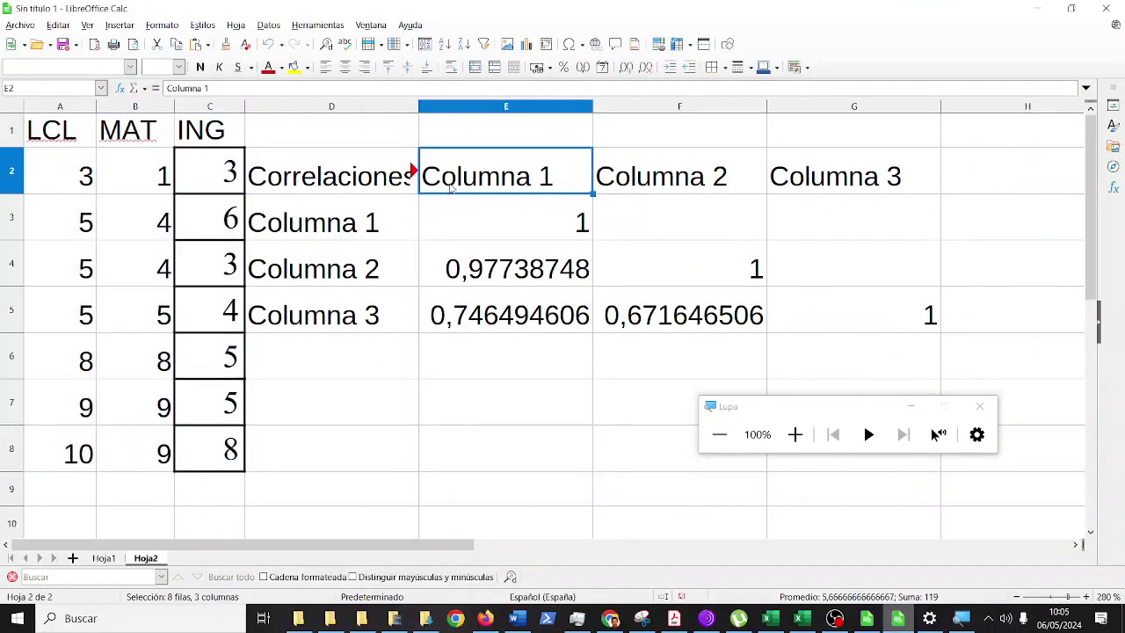
key("BackSpace")
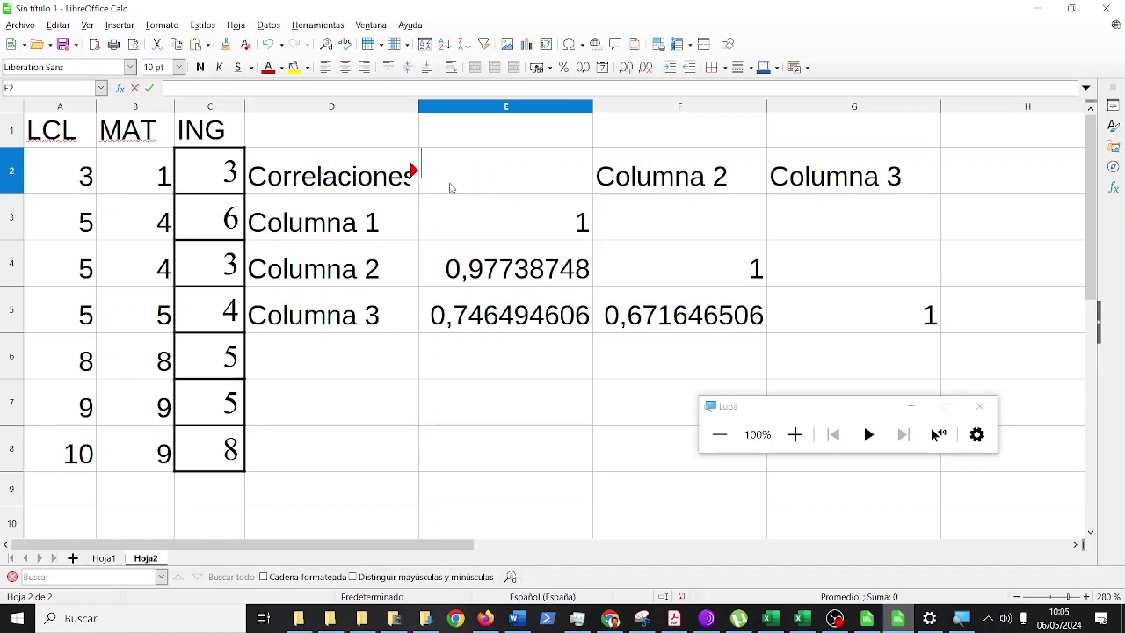
type("LCL")
key("Tab")
type("MAT")
key("Tab")
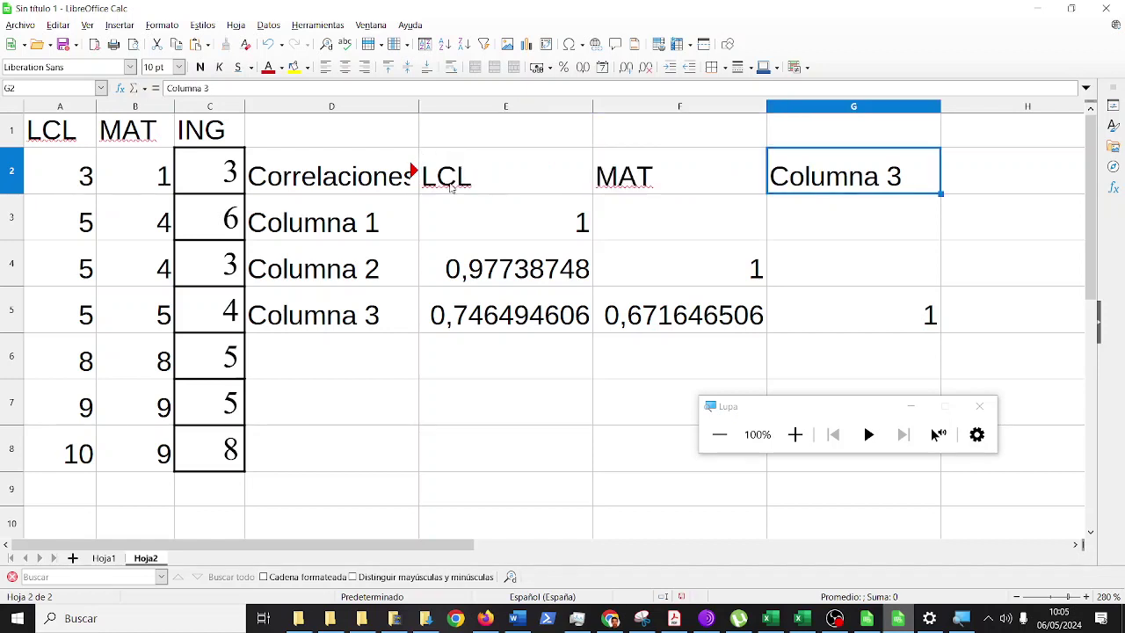
type("ING")
key("Down")
Step: Replace the correlation table's row labels in D3:D5 with LCL, MAT and ING
key("Left")
key("Left")
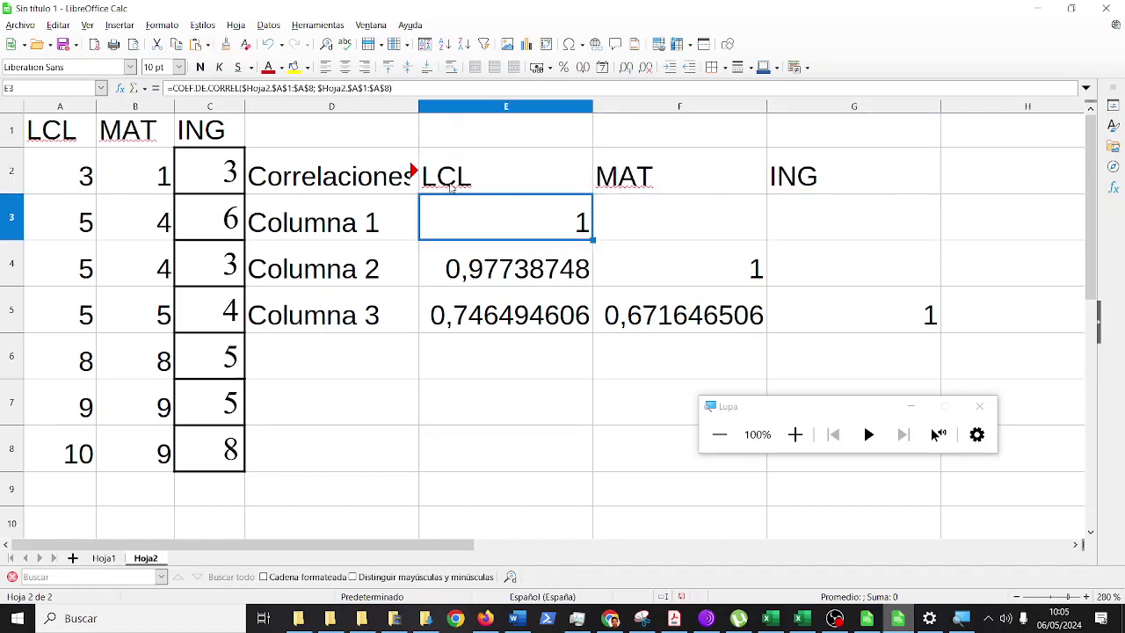
key("Left")
type("LCL")
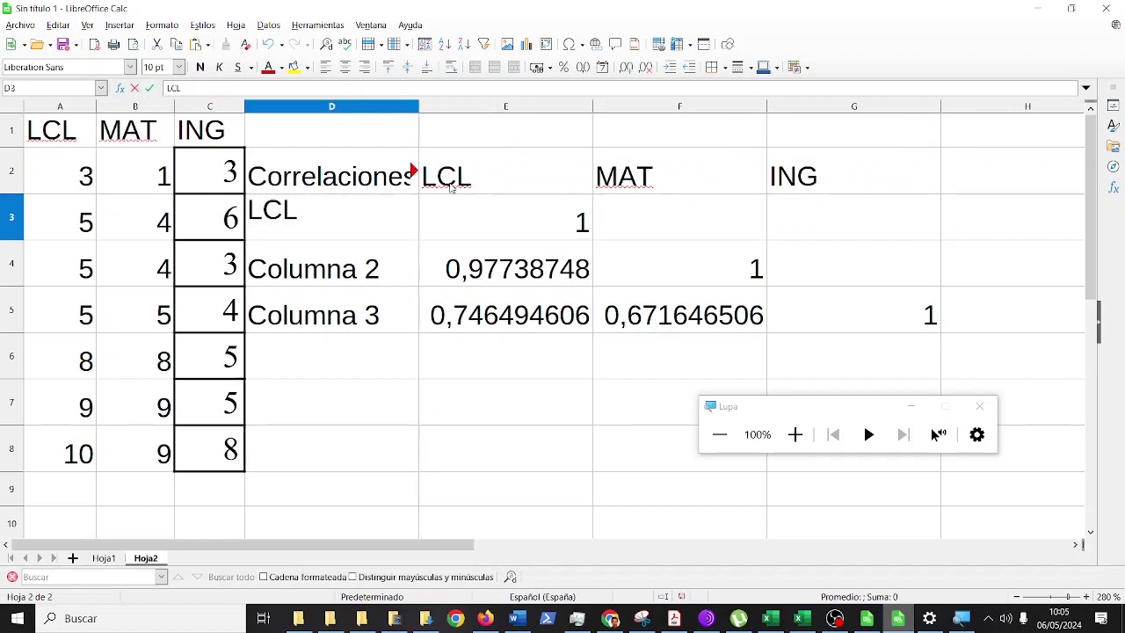
key("Return")
type("MAT")
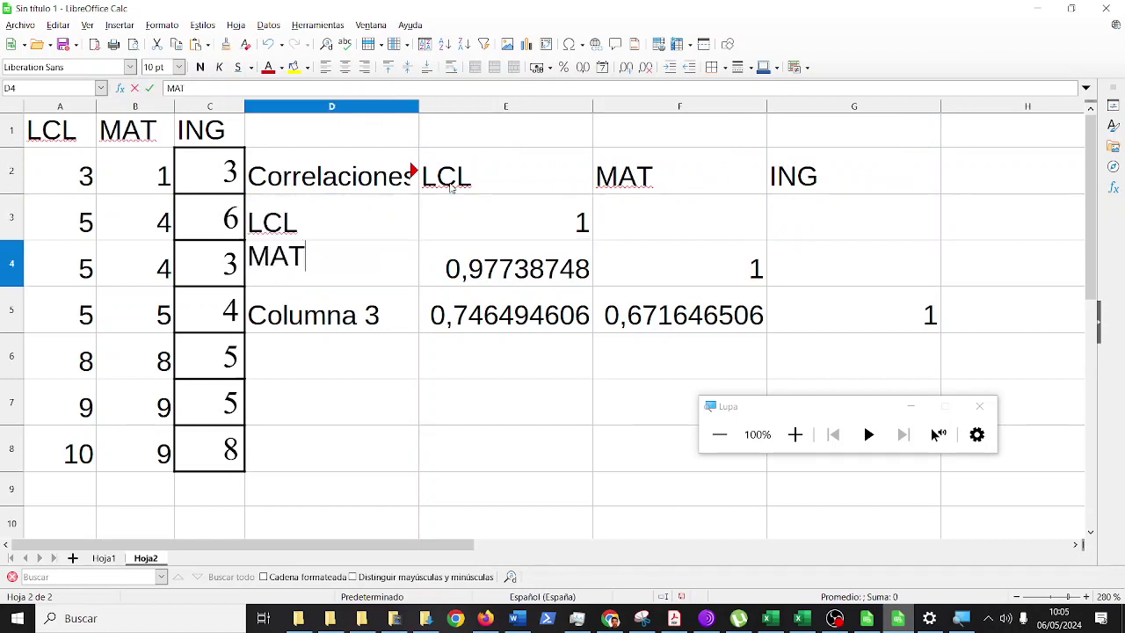
key("Return")
type("ING")
key("Right")
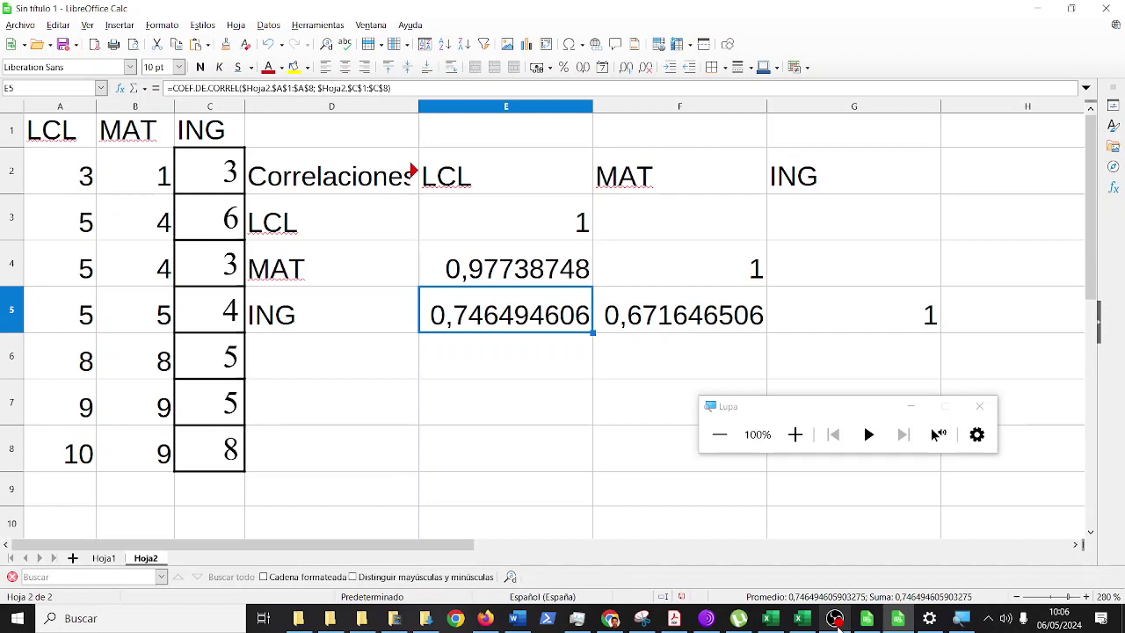
left_click(837, 620)
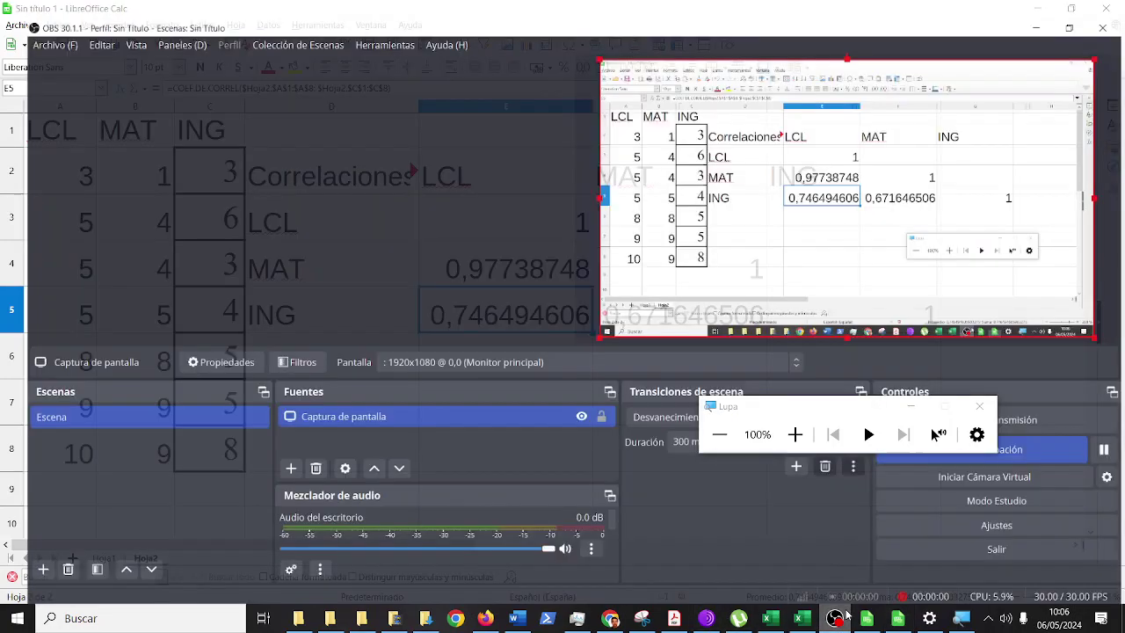